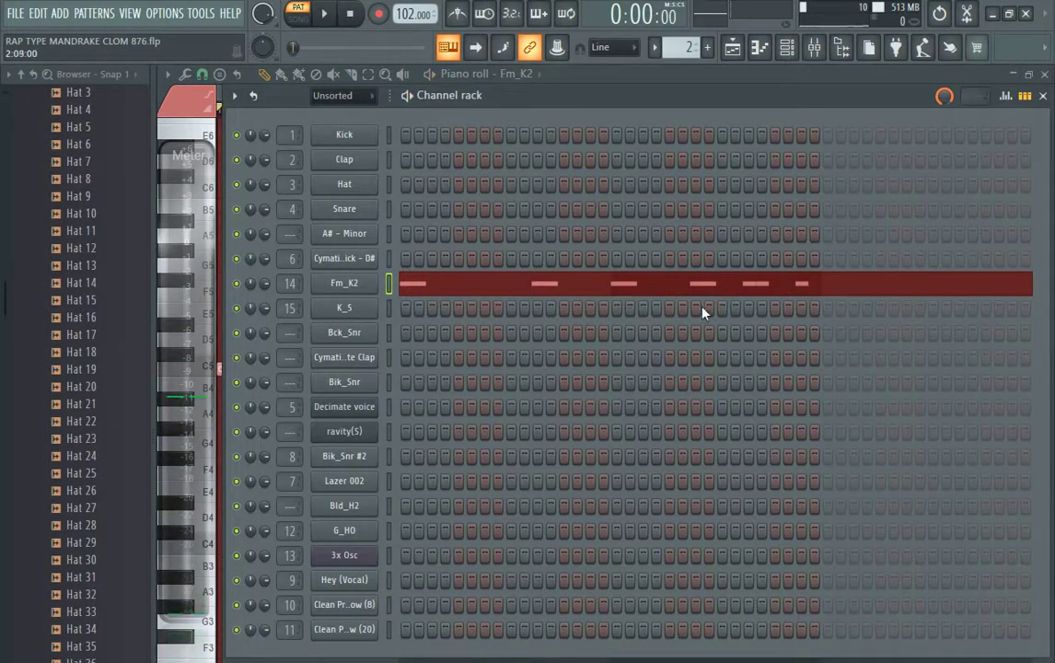
Switch to the K_5 pattern and review its kick notes in the piano roll before returning to the channel rack.
left_click(659, 48)
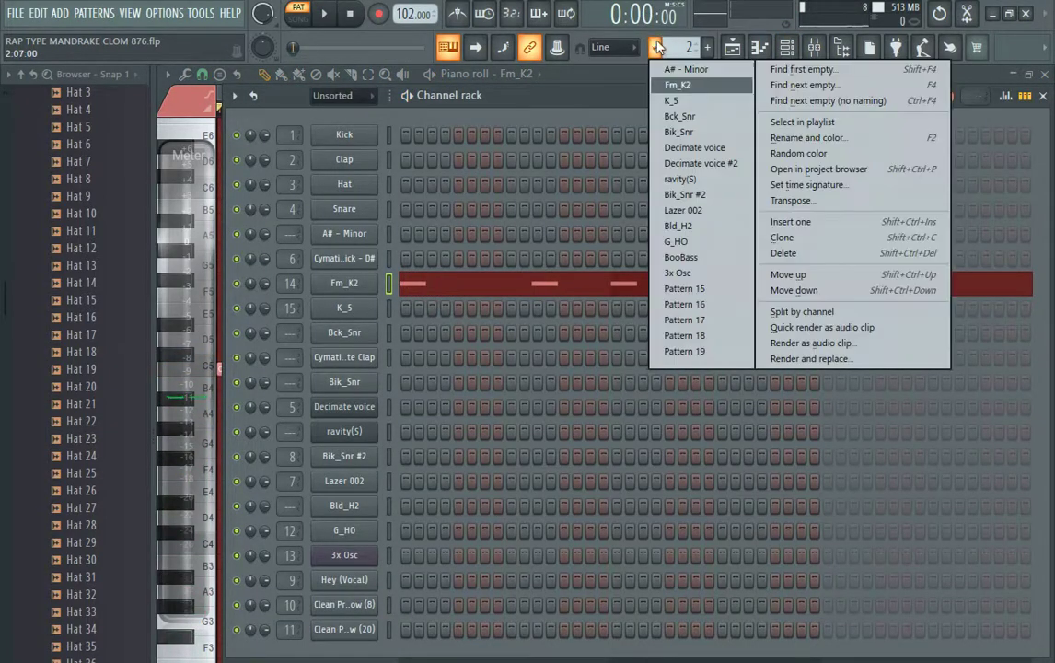
left_click(689, 102)
right_click(377, 305)
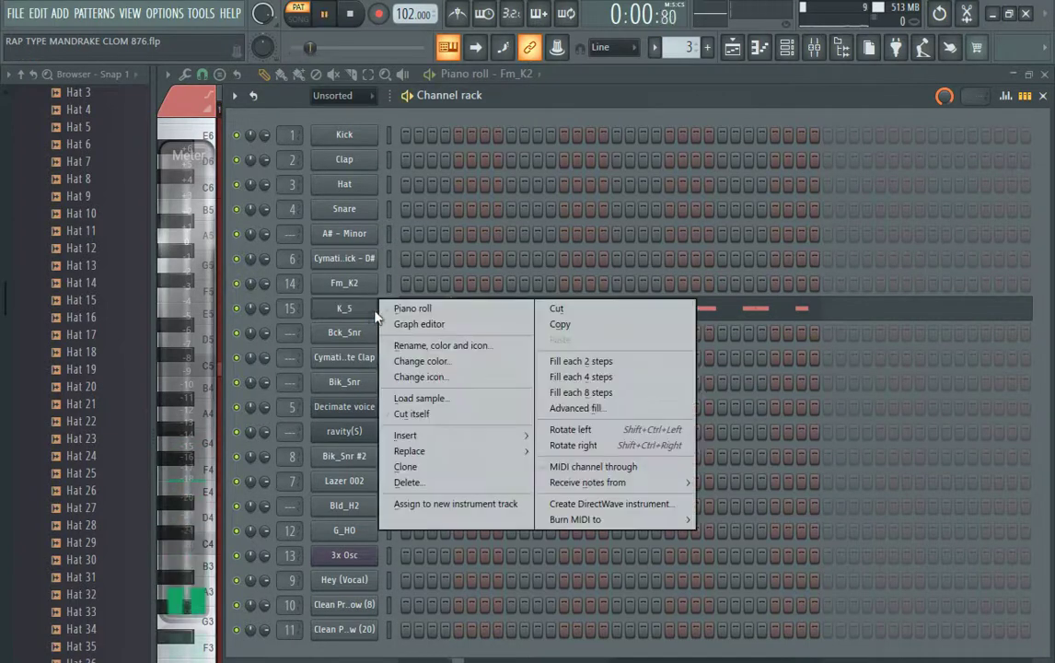
left_click(412, 304)
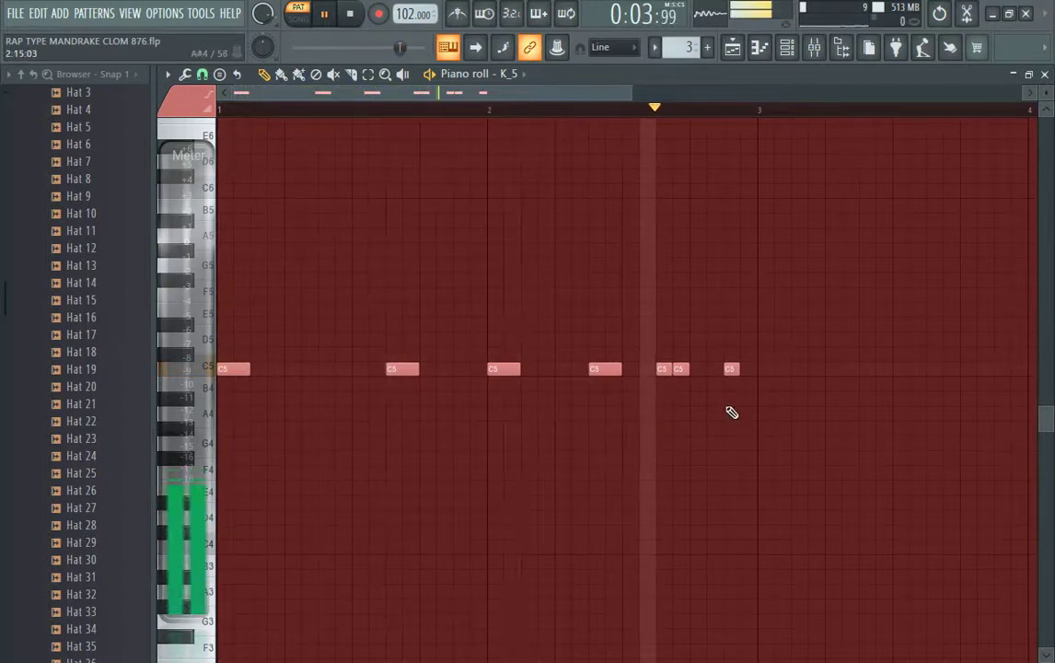
left_click(787, 50)
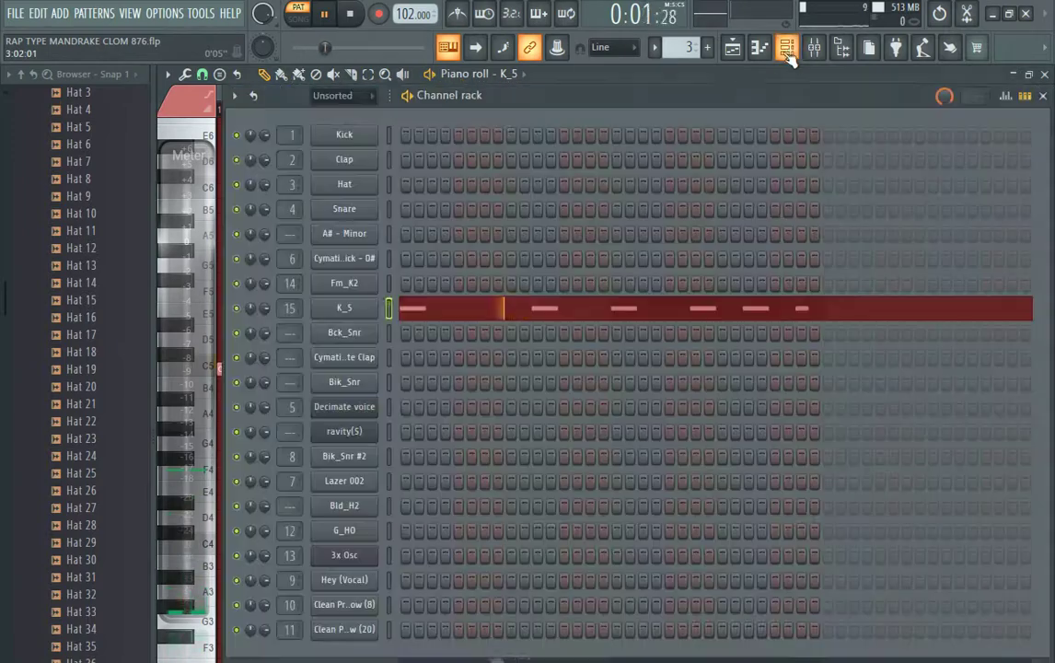
Switch to the Bck_Snr pattern and check the sampler settings of the Bck_Snr channel.
left_click(655, 48)
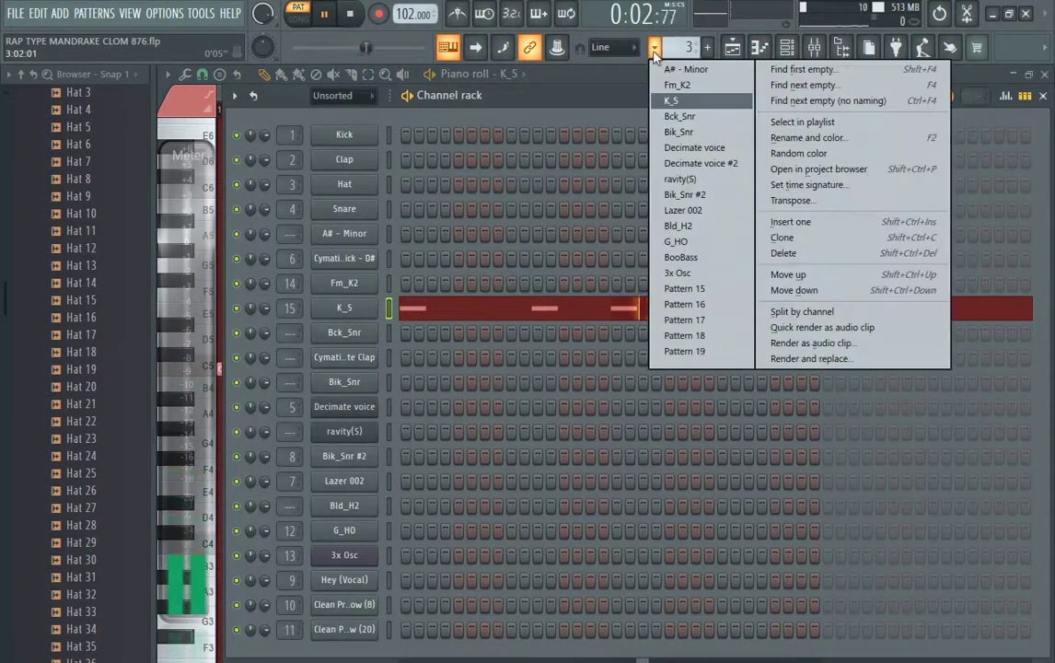
left_click(674, 116)
left_click(362, 338)
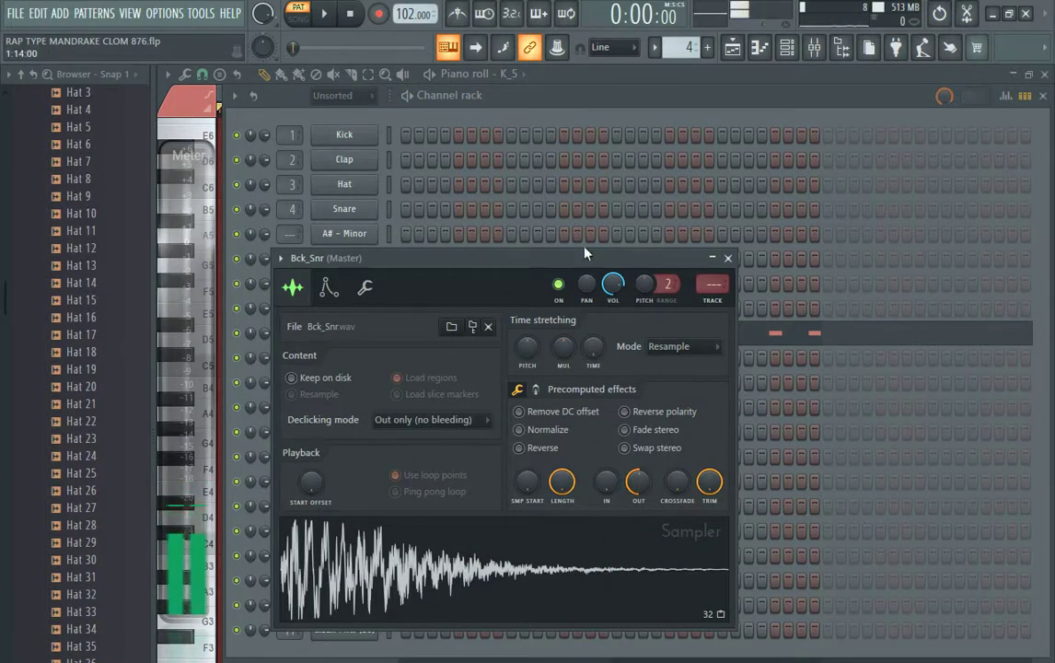
left_click(580, 122)
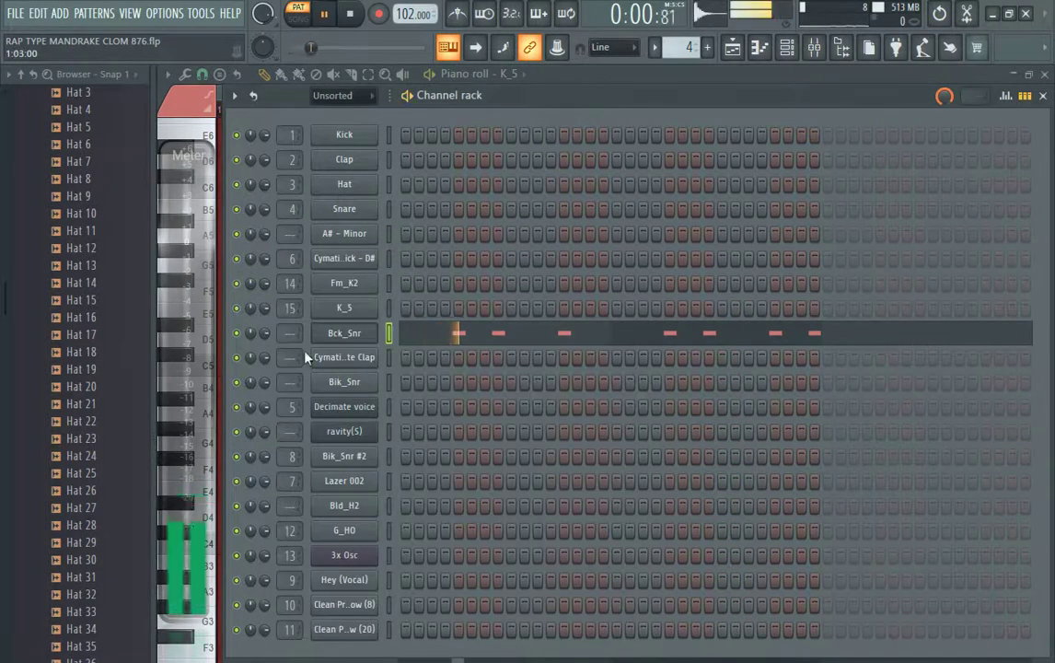
Select all Bck_Snr notes in the piano roll and transpose them down one semitone to C5.
right_click(354, 337)
left_click(360, 337)
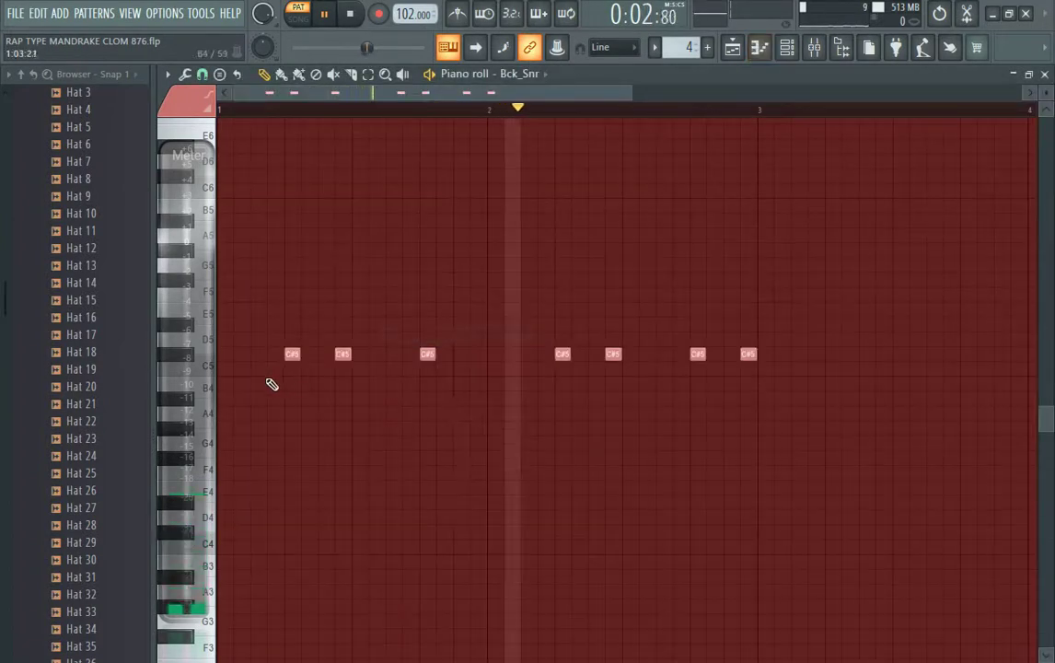
scroll(300, 393, "down", 2)
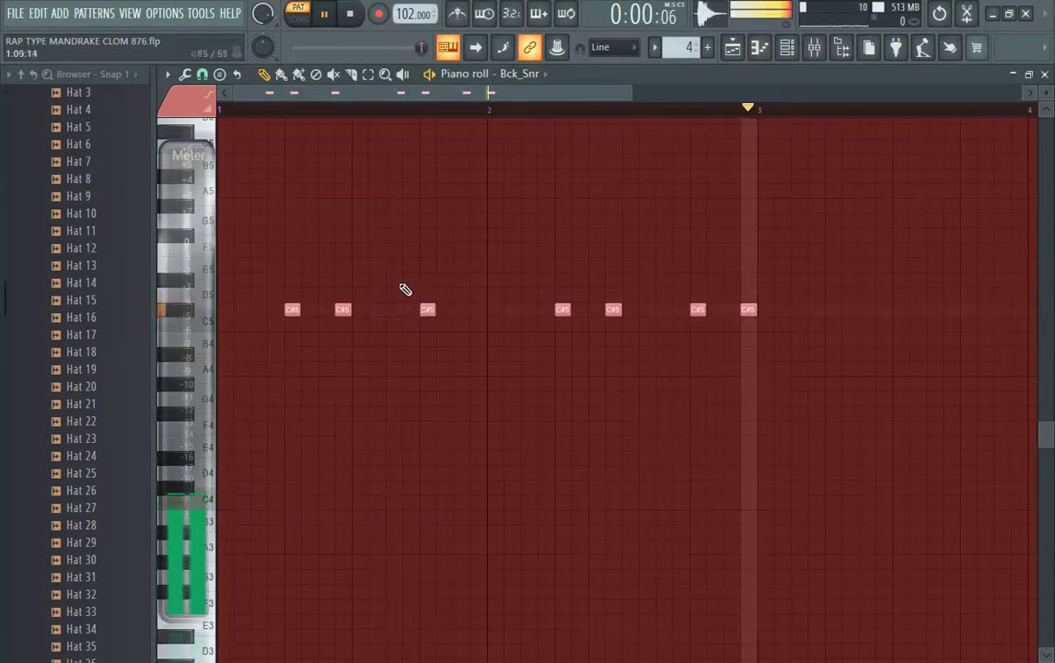
left_click(369, 74)
left_click_drag(813, 288, 262, 367)
scroll(263, 373, "down", 2)
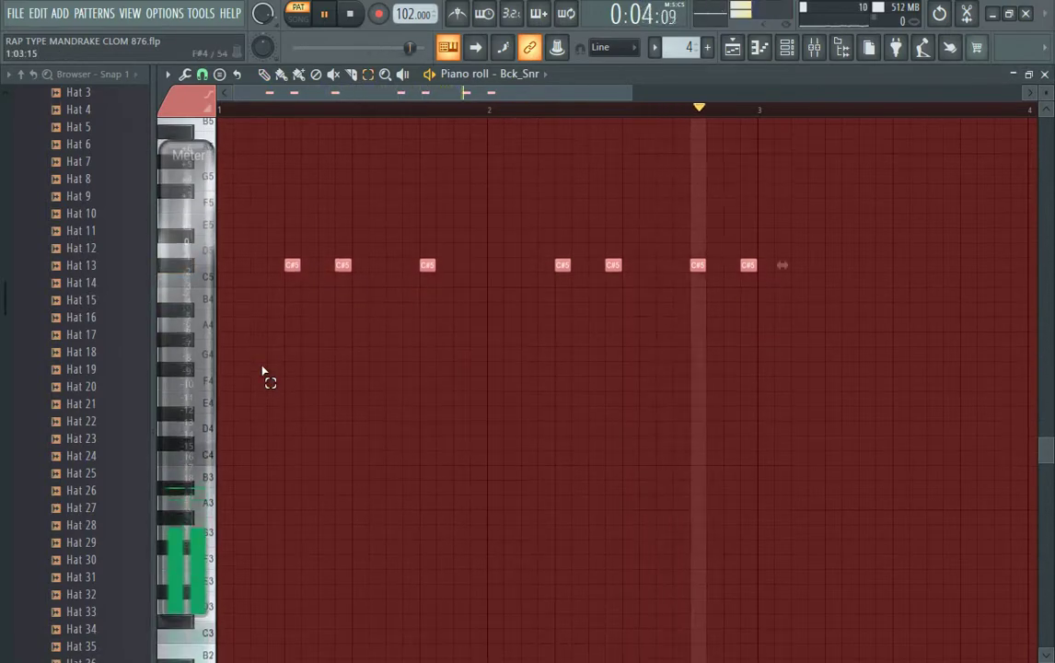
scroll(262, 373, "down", 2)
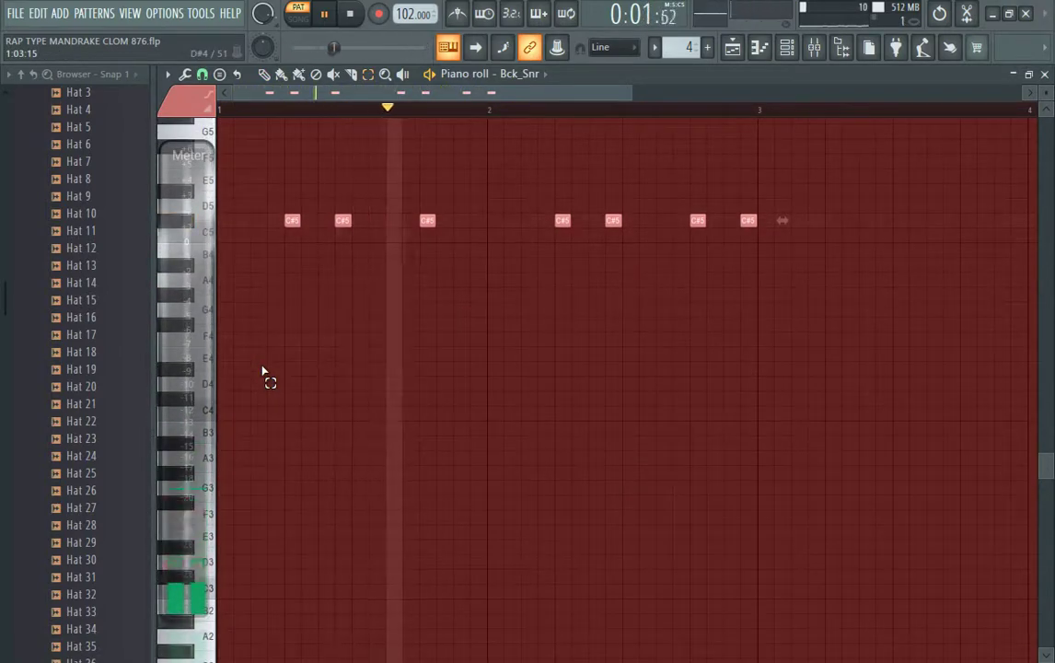
key("Down")
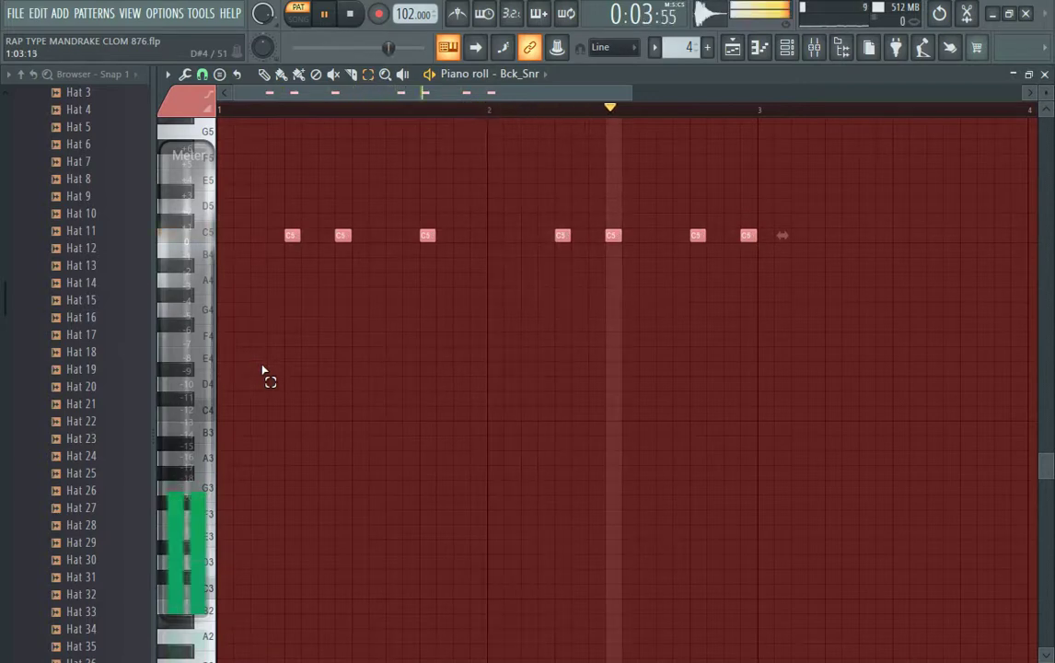
scroll(369, 392, "up", 4)
scroll(700, 428, "up", 2)
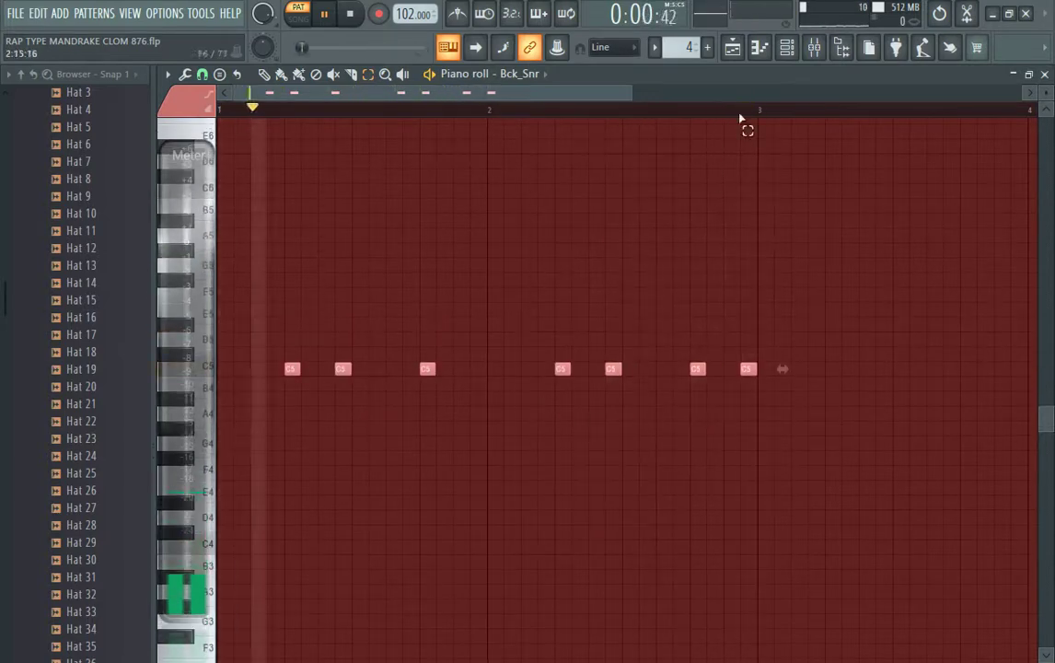
left_click(786, 47)
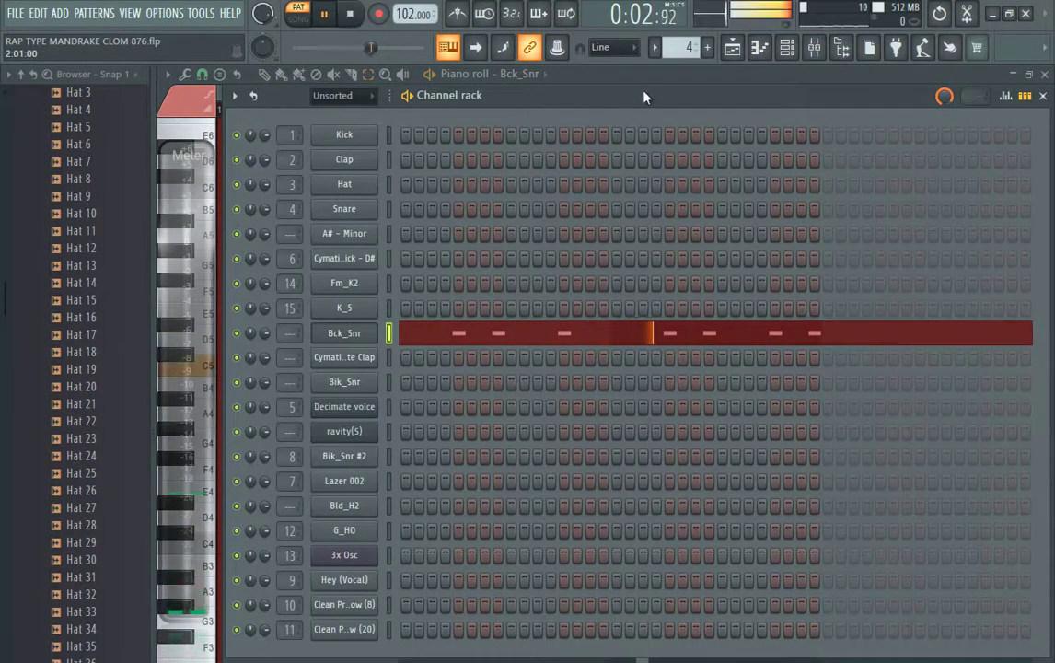
Switch to the Bik_Snr pattern and transpose all its piano roll notes down one semitone to C5.
left_click(657, 50)
left_click(681, 134)
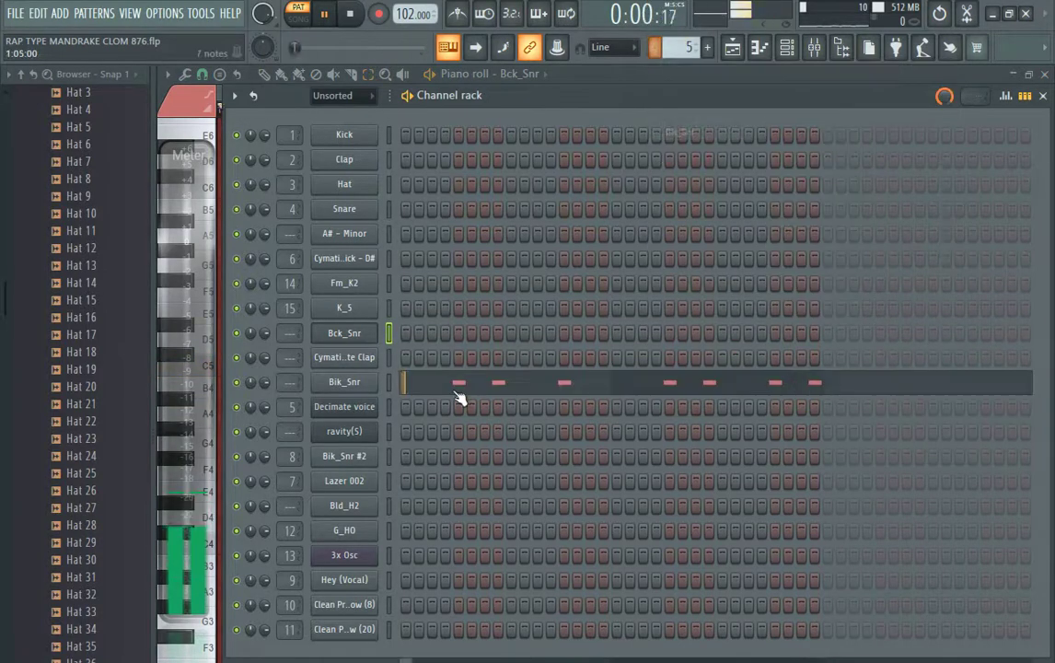
left_click(406, 382)
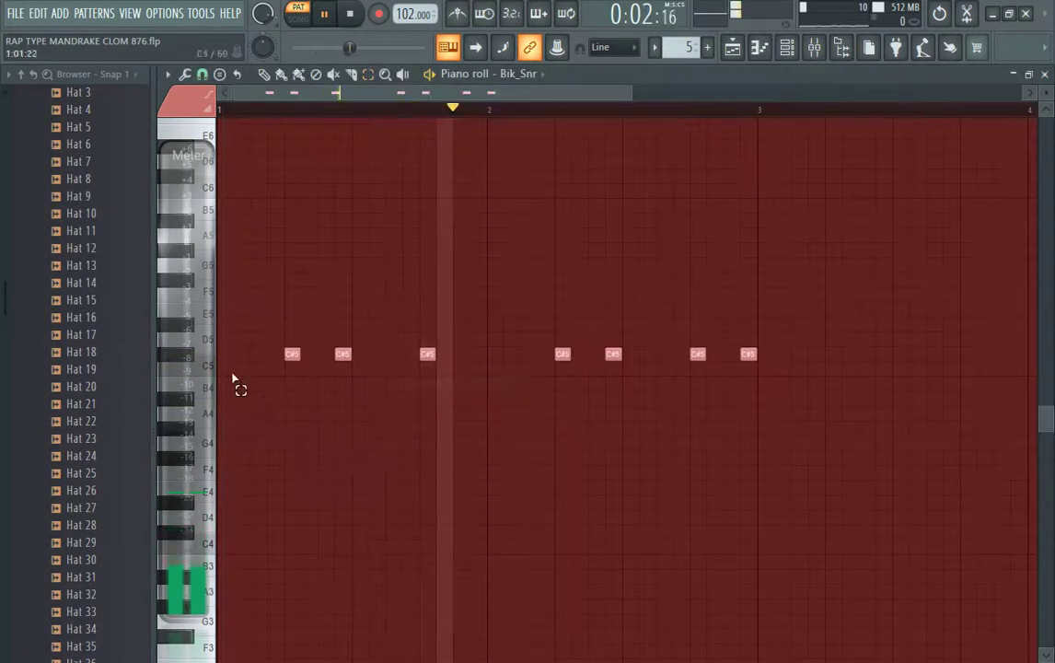
left_click_drag(790, 311, 254, 400)
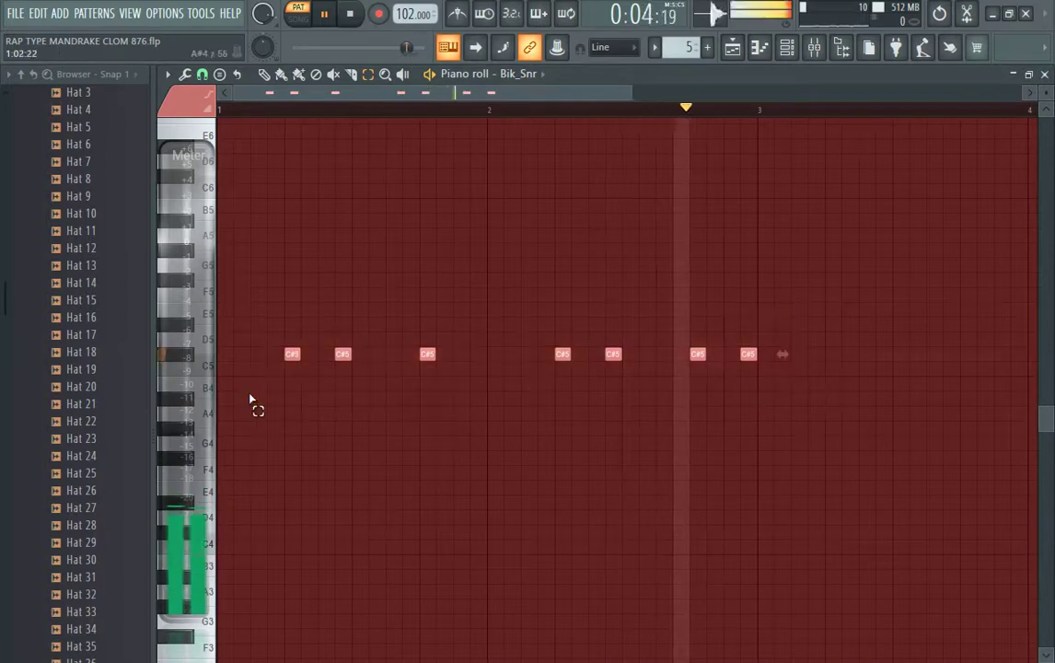
key("shift+Down")
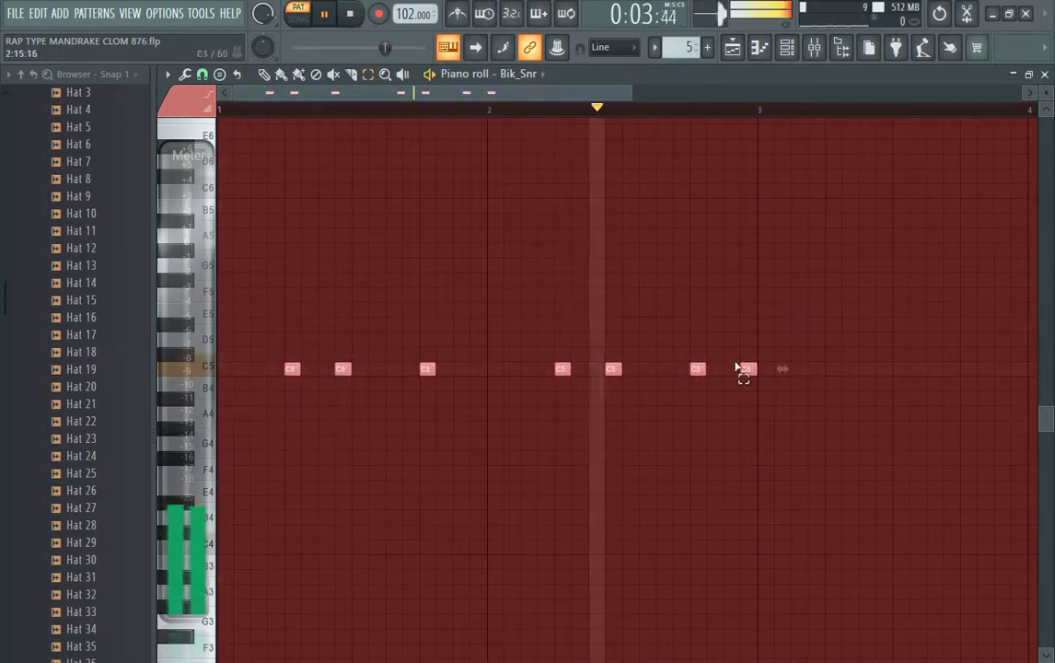
left_click(787, 49)
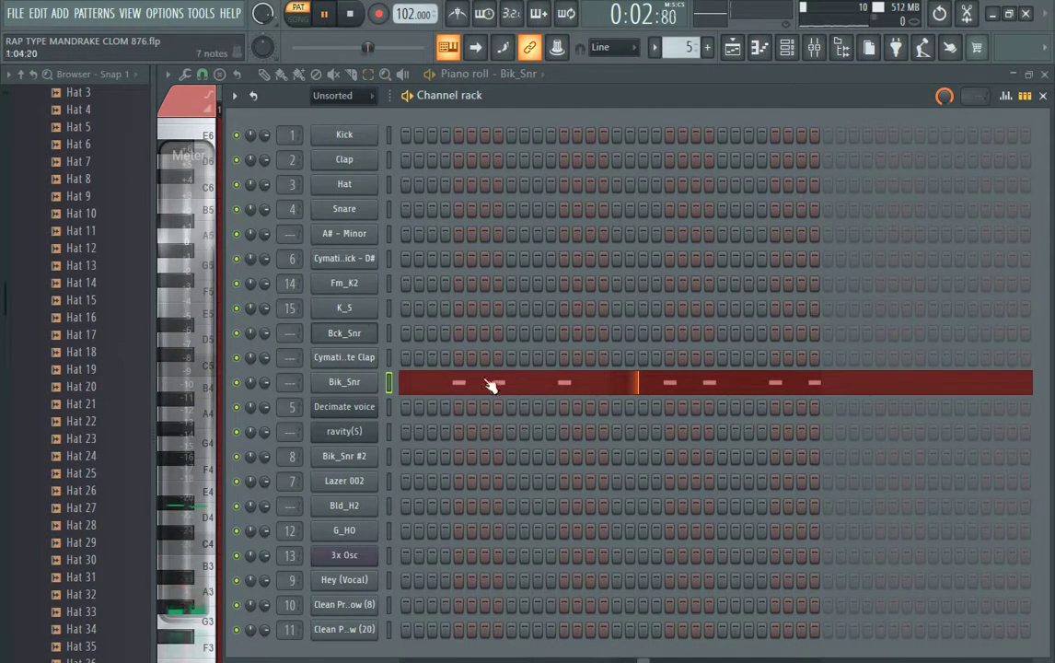
Review the synth settings and piano roll notes of the Decimate voice pattern, and switch to the Decimate voice #2 pattern.
left_click(656, 48)
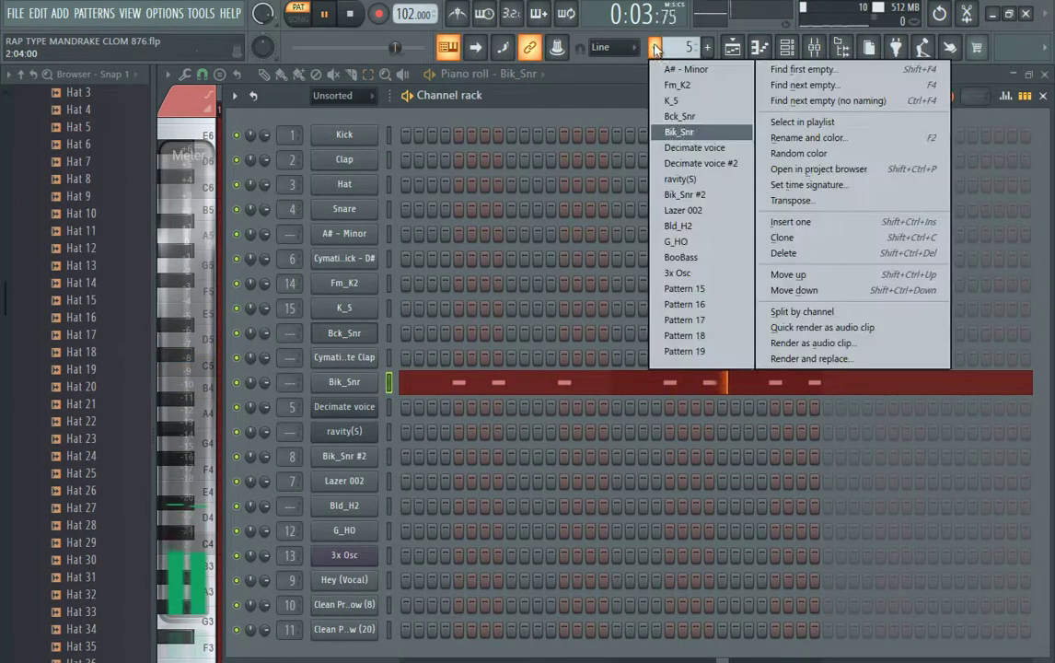
left_click(683, 150)
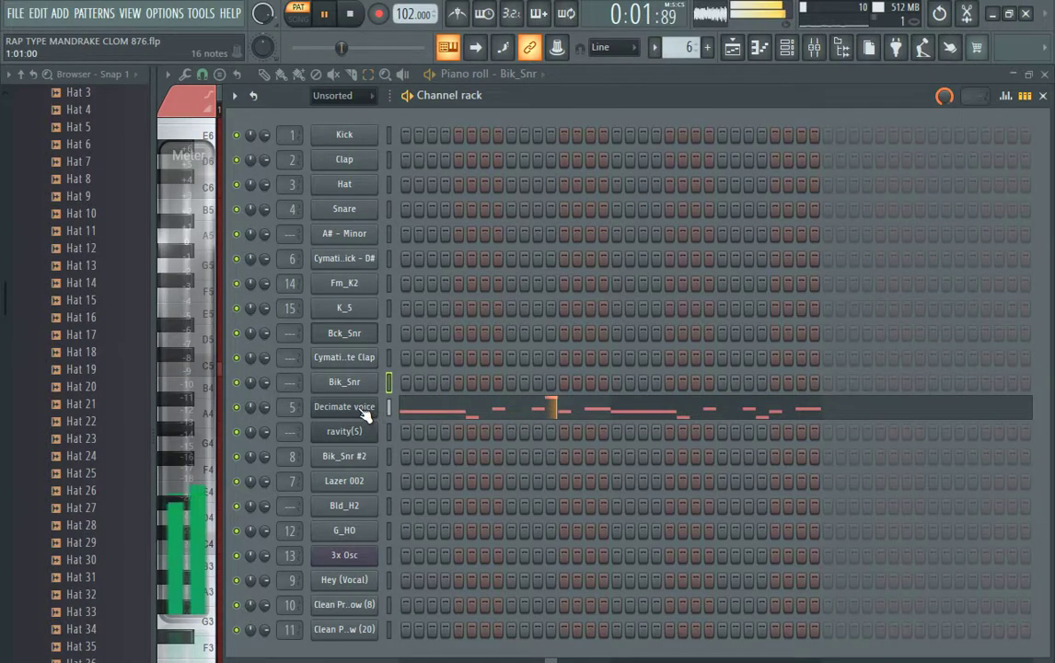
left_click(362, 412)
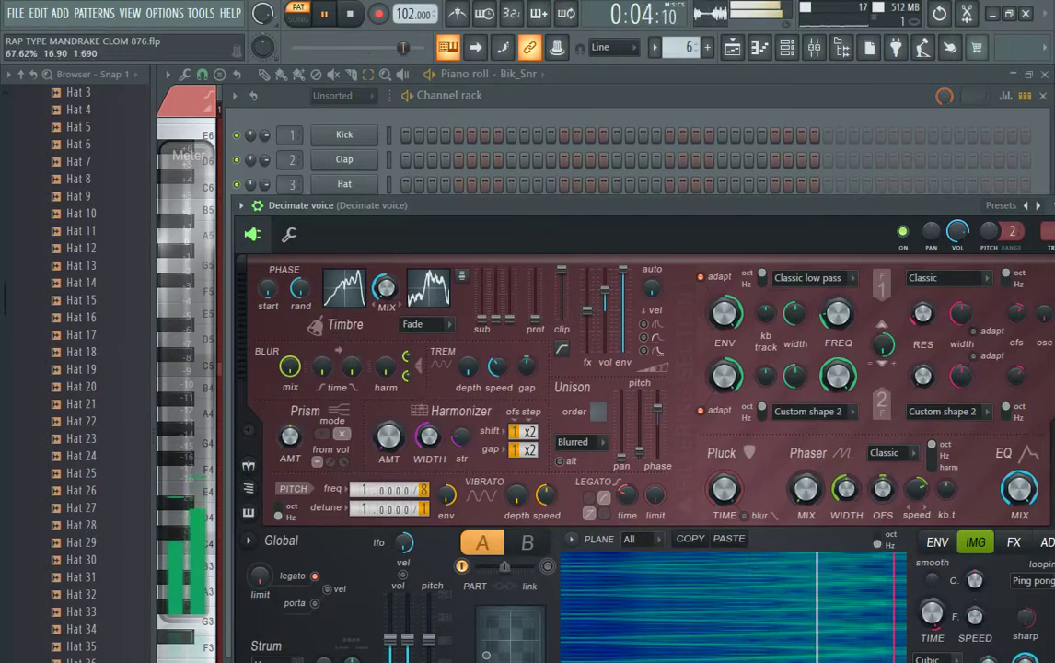
left_click(701, 99)
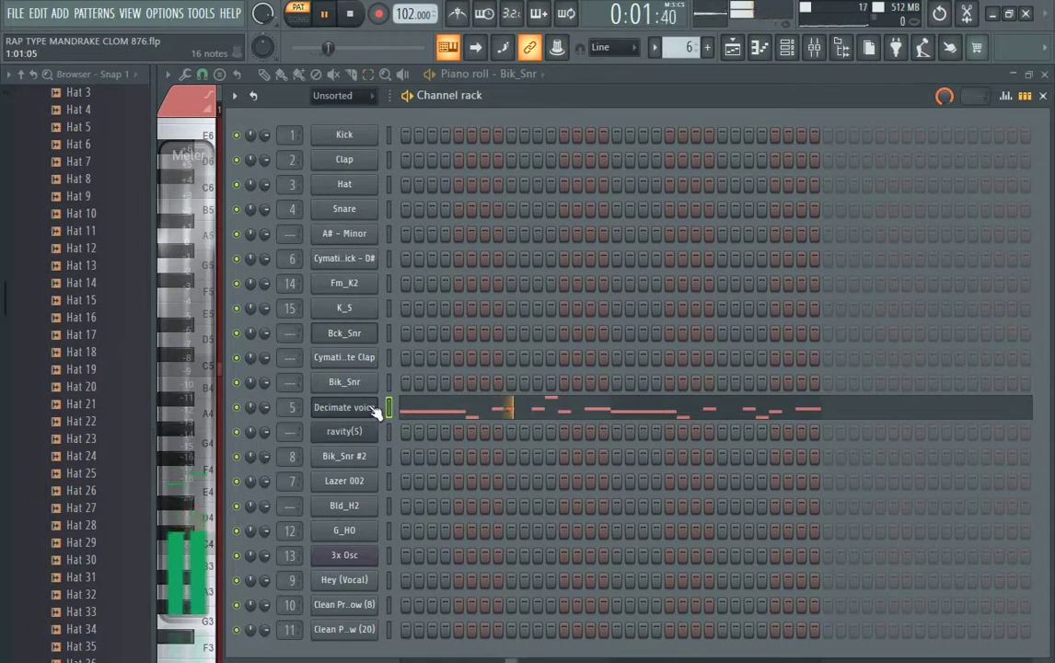
right_click(375, 406)
left_click(401, 411)
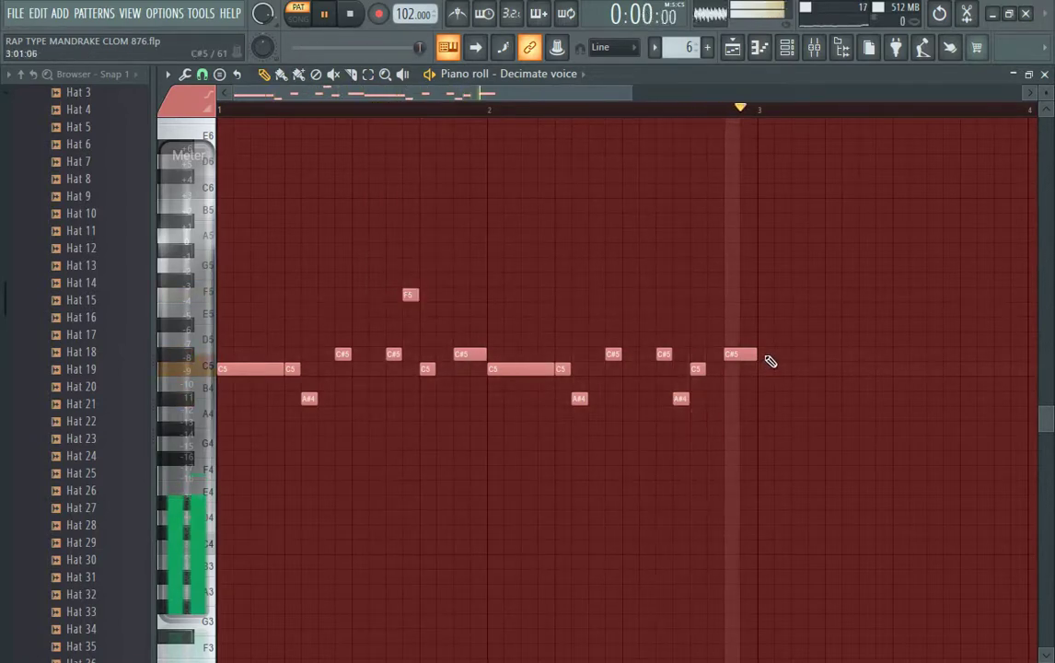
left_click(788, 48)
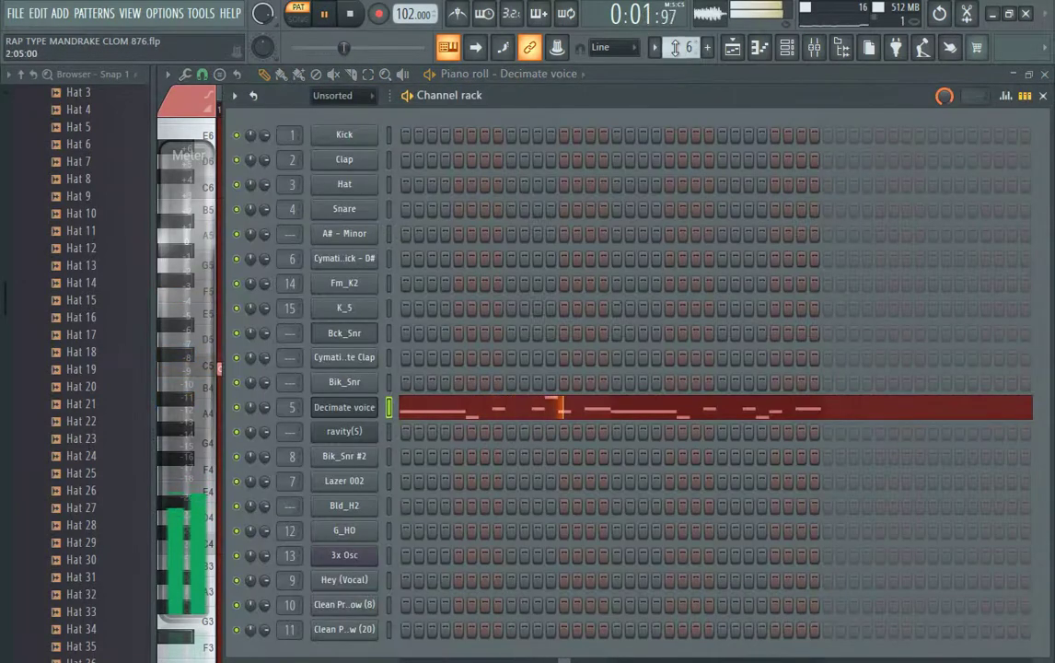
left_click(654, 48)
left_click(694, 164)
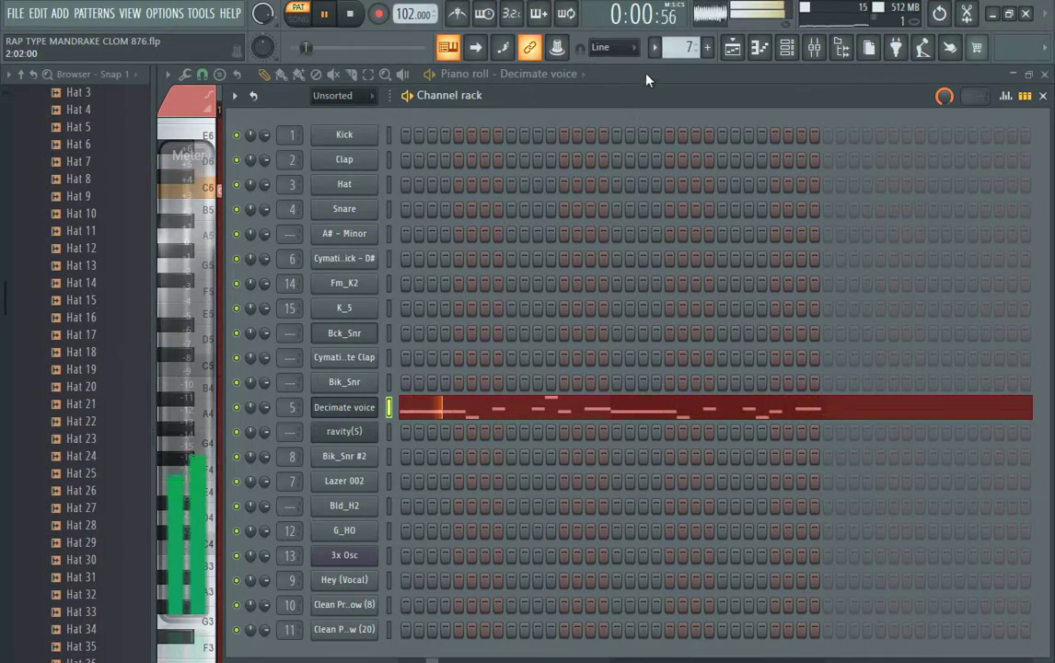
Switch to the ravity(S) pattern and review its instrument preset and melody notes in the piano roll.
left_click(655, 47)
left_click(665, 165)
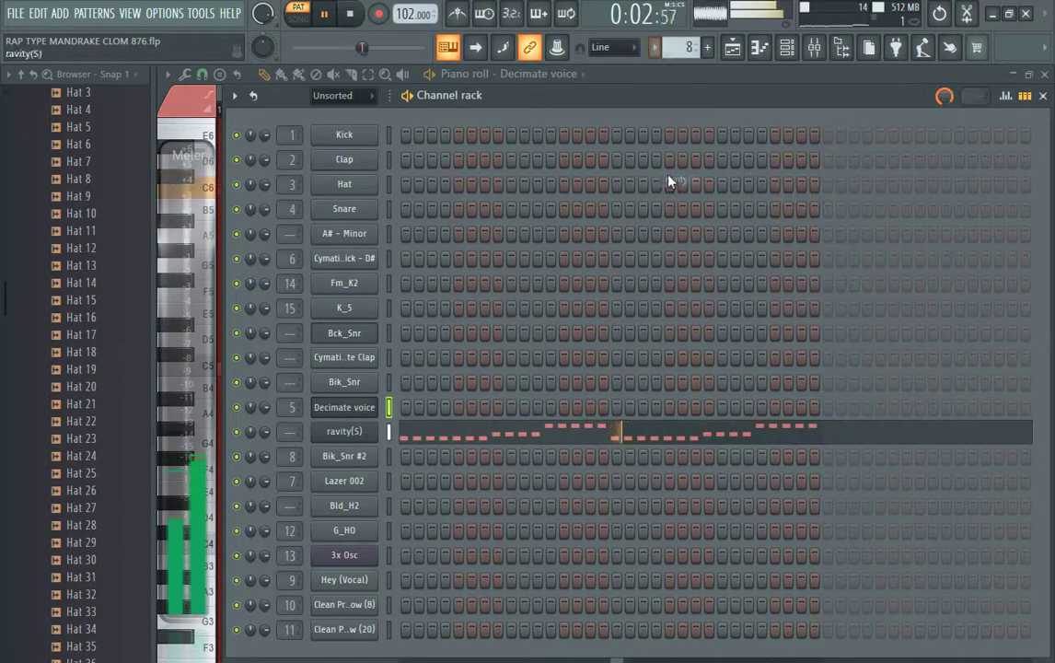
left_click(345, 432)
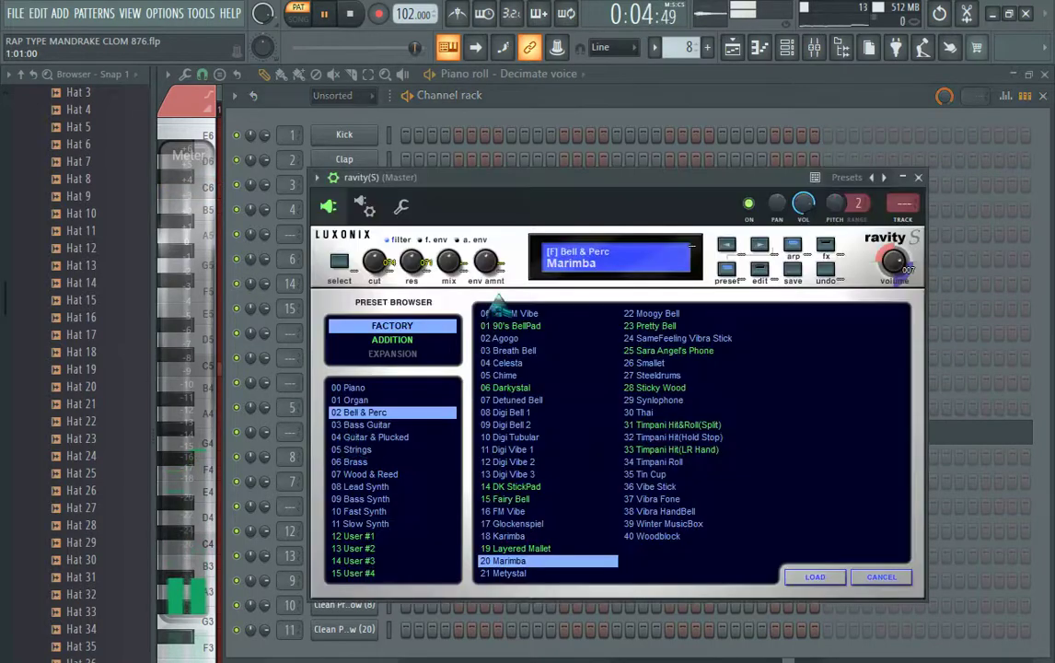
left_click(564, 108)
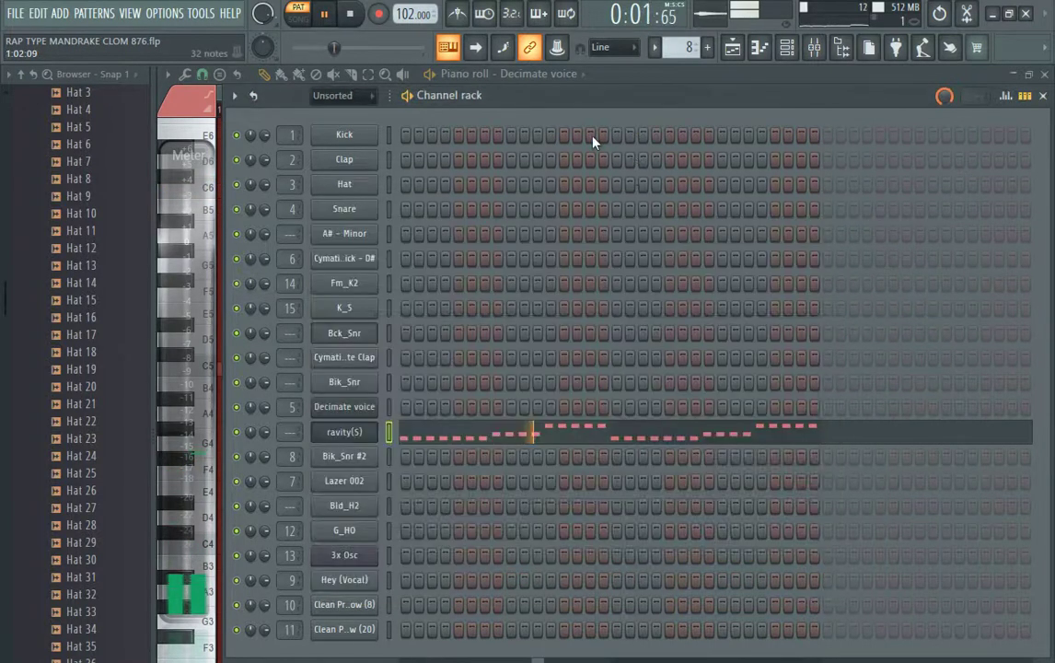
right_click(373, 431)
left_click(406, 433)
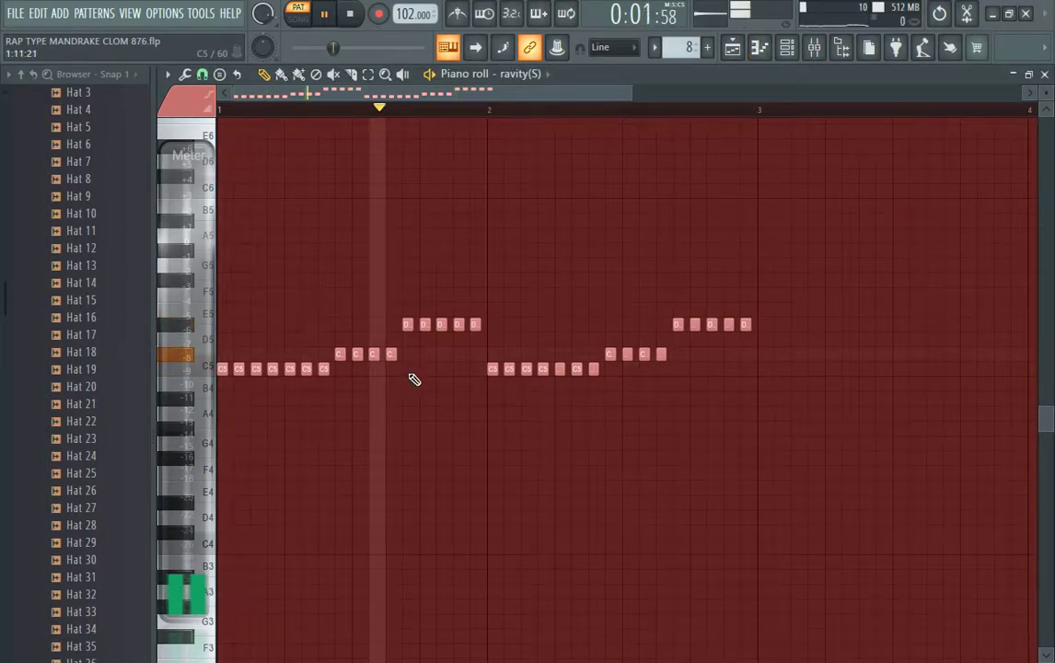
left_click(795, 50)
Review the Bik_Snr #2 pattern's steps and the Lazer 002 pattern's notes in the piano roll.
left_click(656, 48)
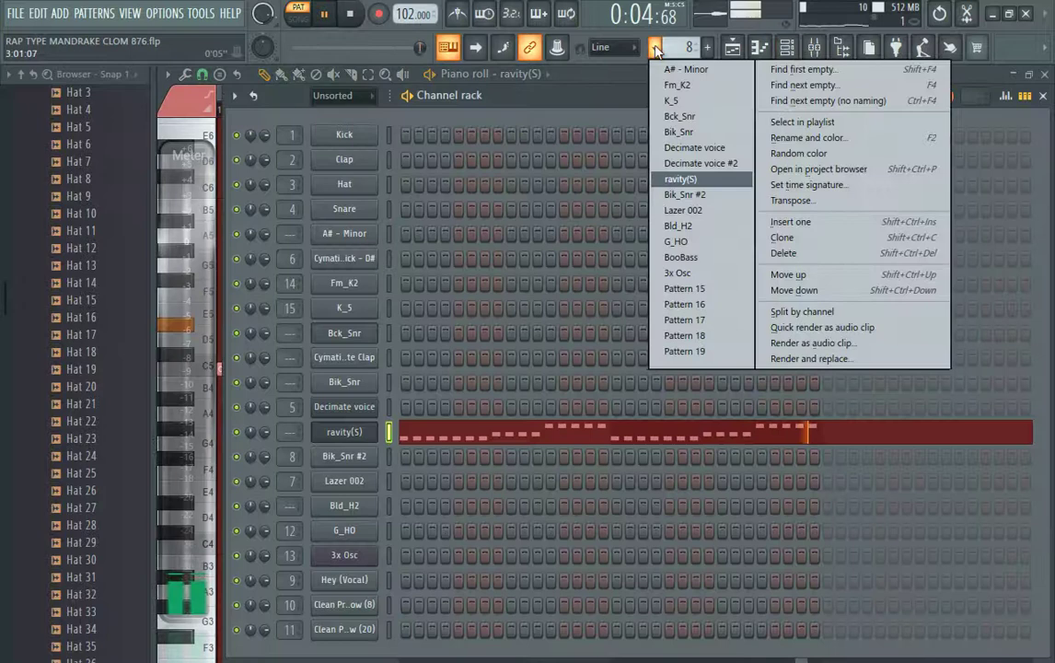
left_click(686, 204)
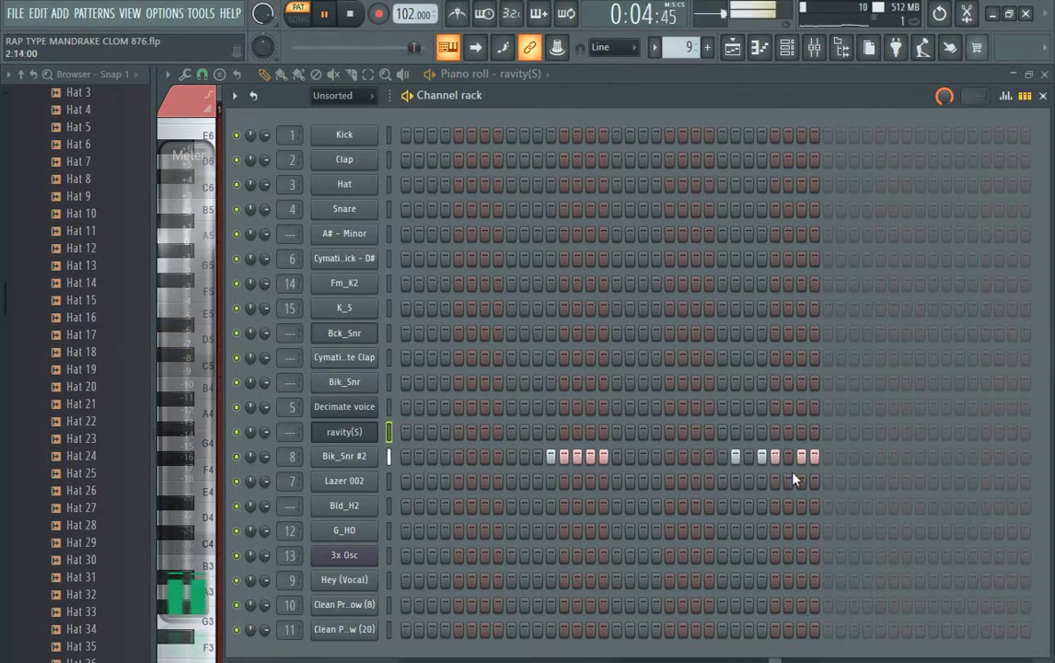
left_click(655, 49)
left_click(686, 210)
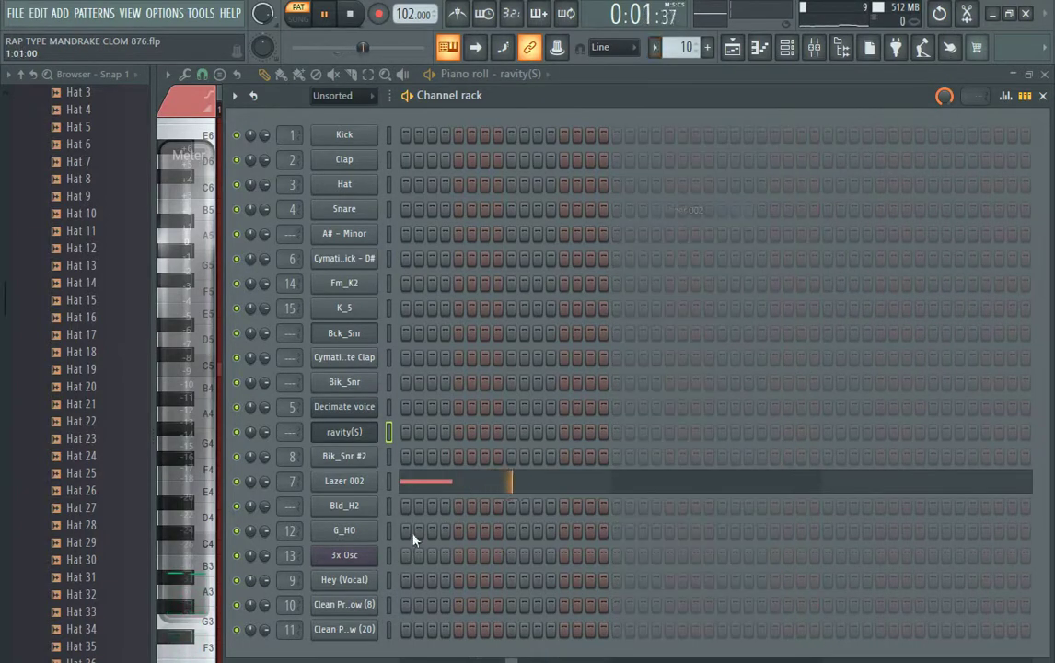
right_click(376, 483)
left_click(412, 481)
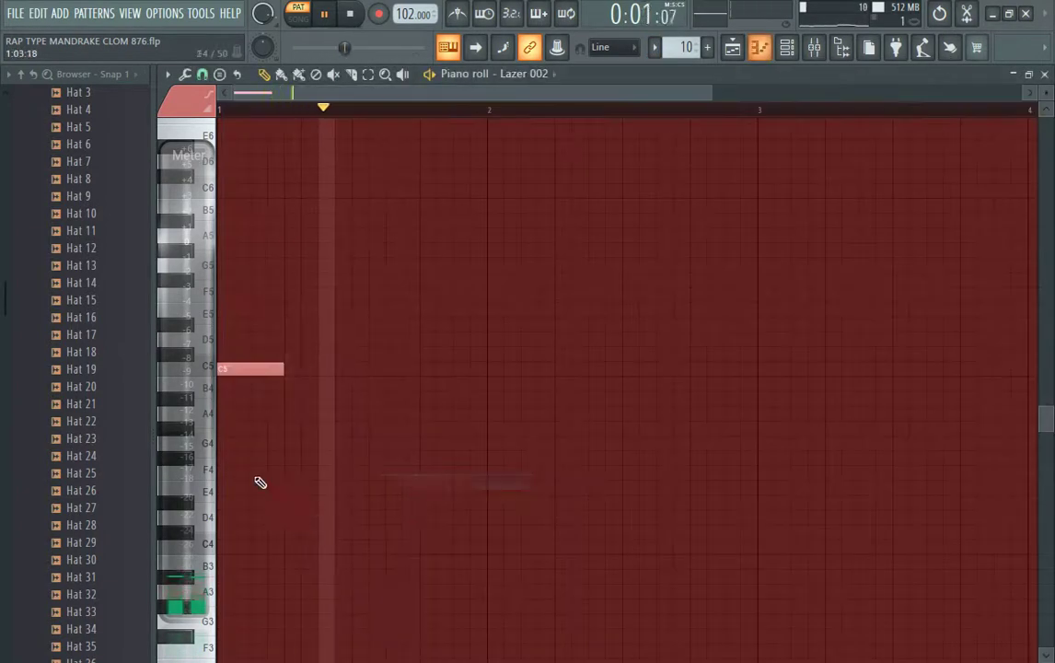
left_click(788, 48)
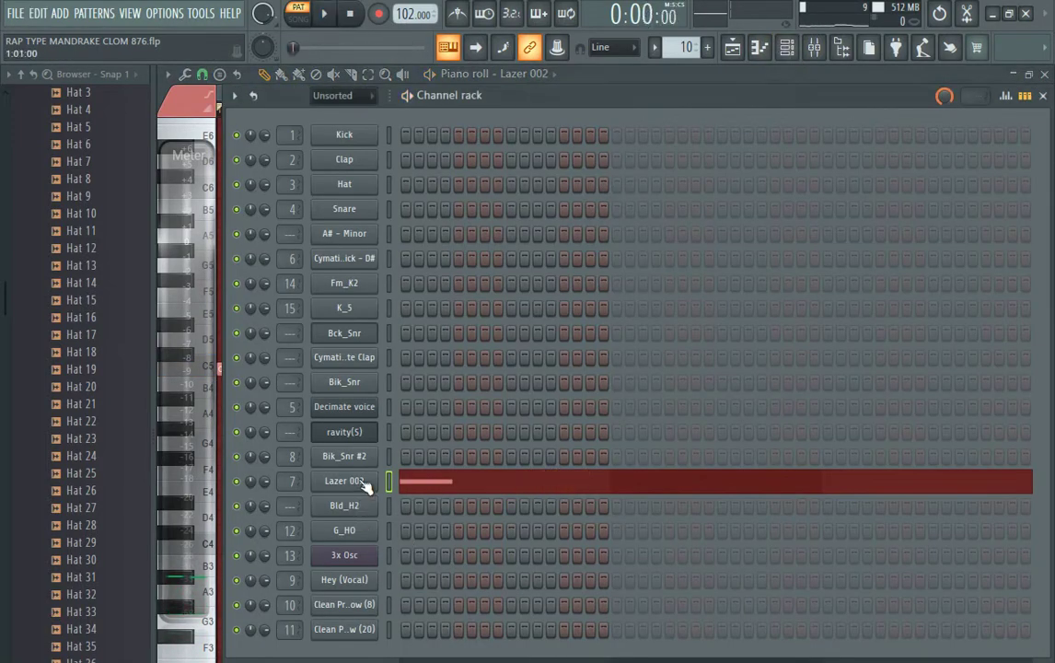
Review the Lazer 002 sample settings, and switch to the Bld_H2 pattern to inspect its sampler settings and steps.
left_click(364, 485)
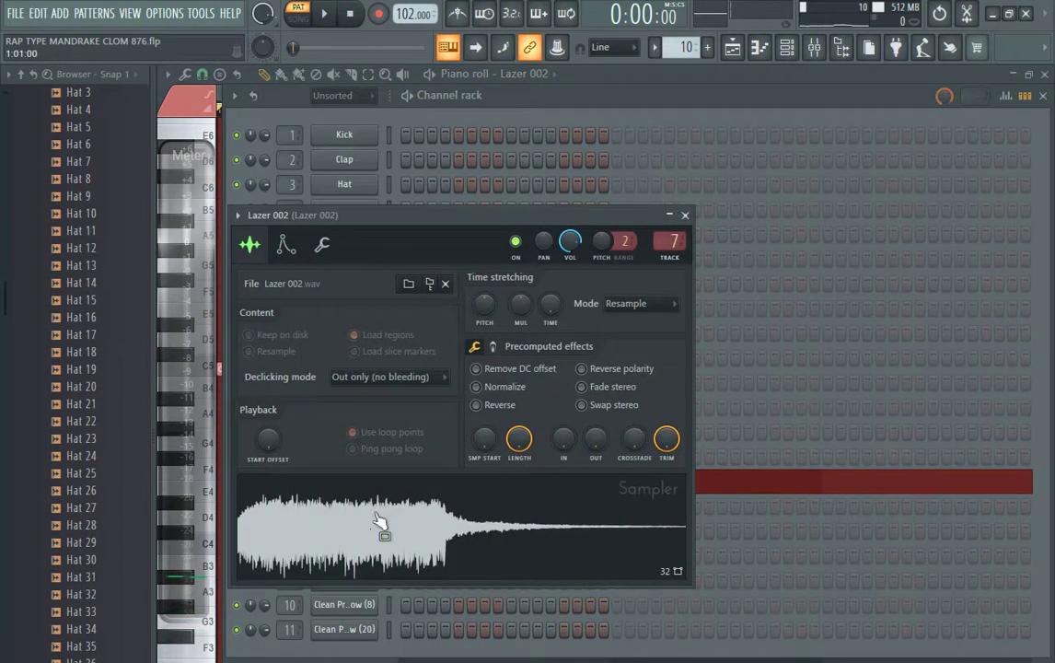
left_click(622, 122)
left_click(656, 48)
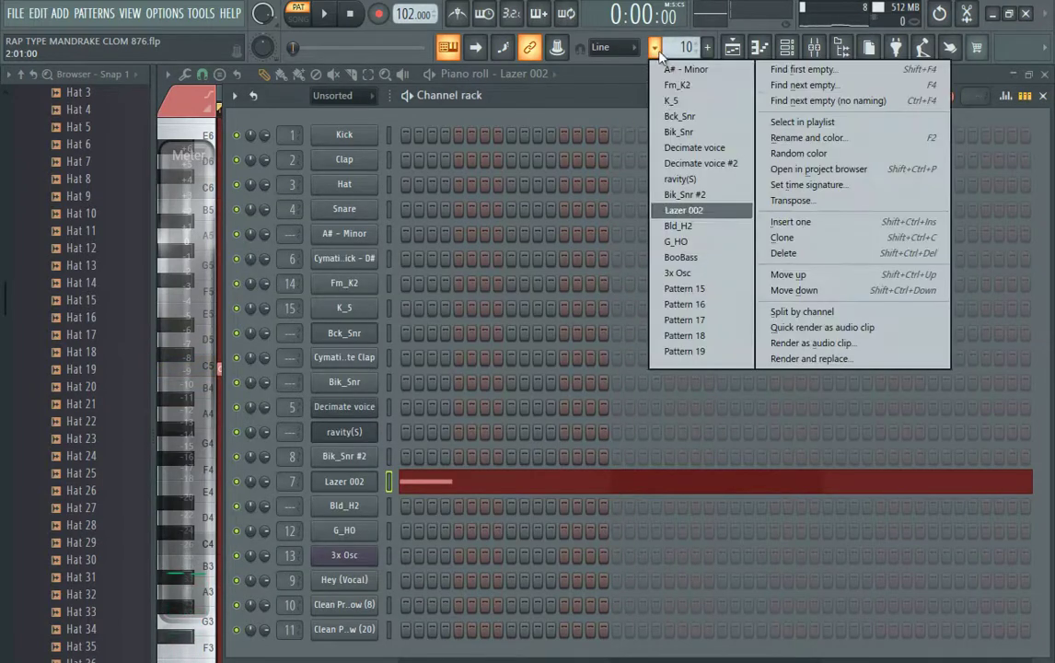
left_click(691, 227)
left_click(377, 507)
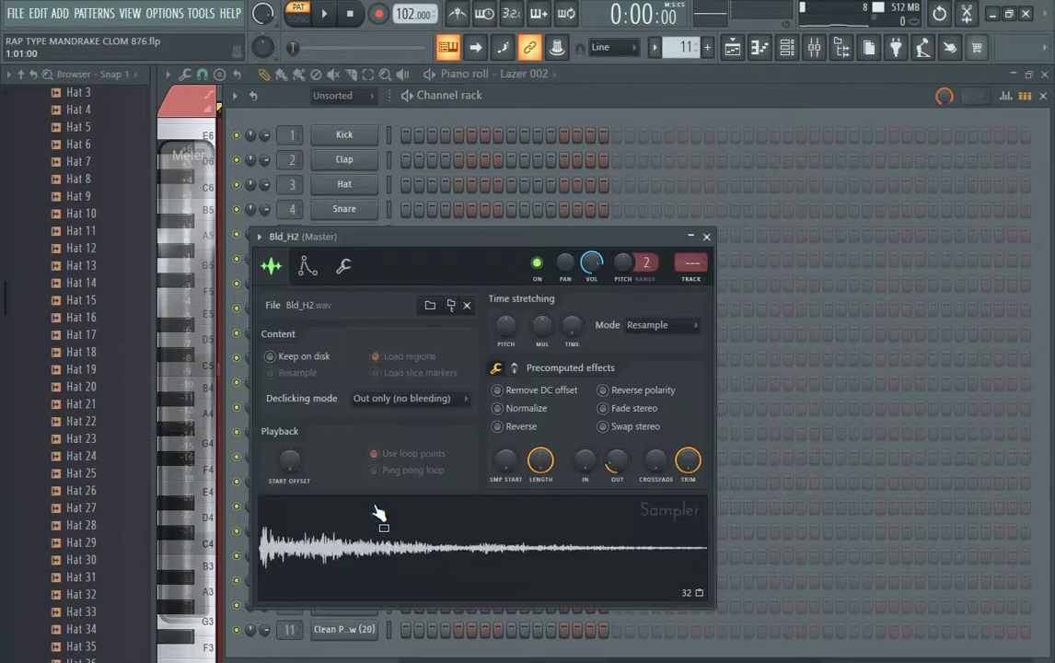
left_click(659, 125)
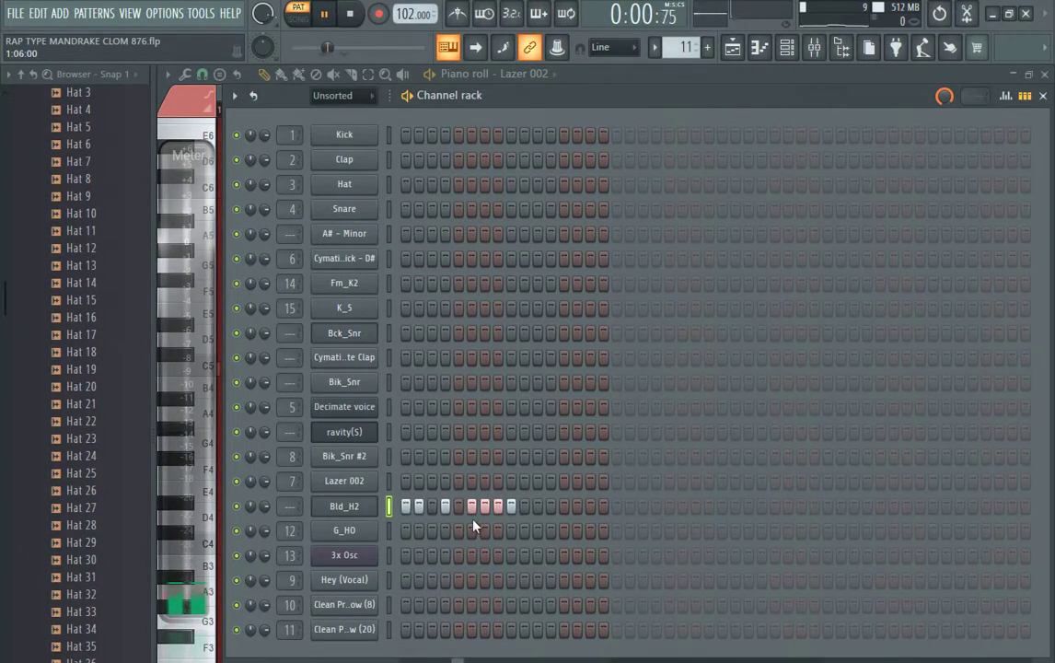
Switch to the G_HO pattern and review its sampler settings and piano roll notes during playback.
left_click(655, 48)
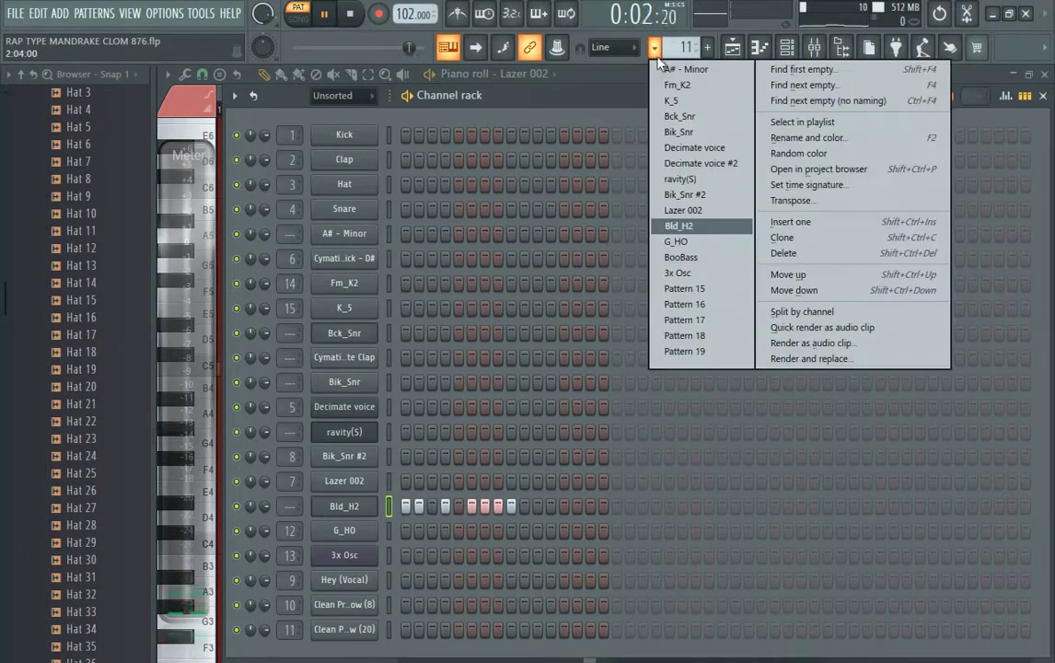
left_click(678, 240)
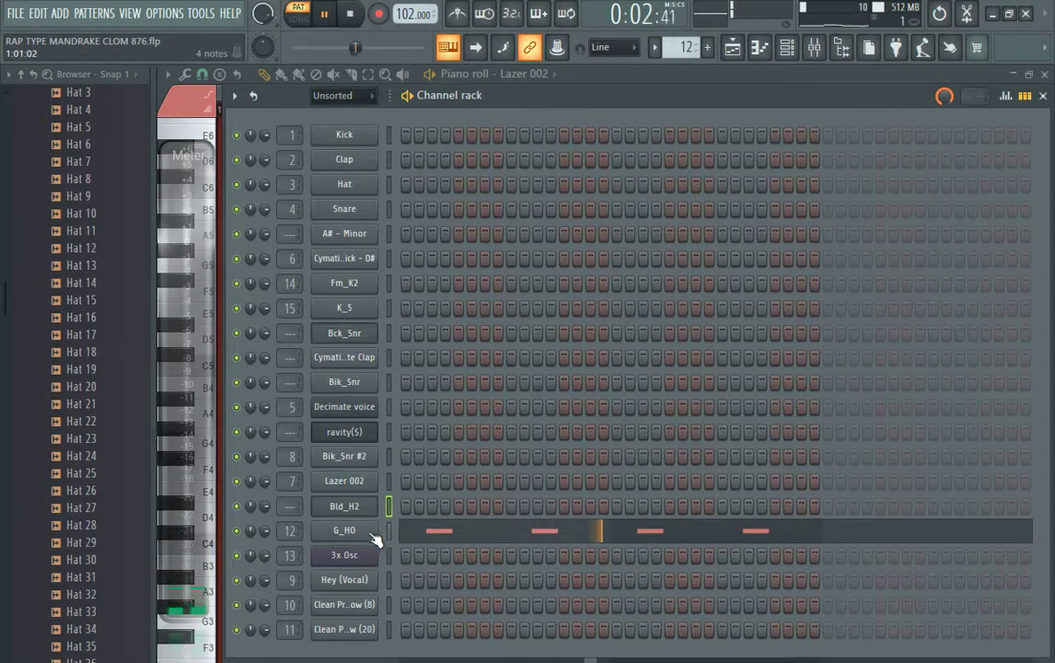
left_click(373, 534)
key("Escape")
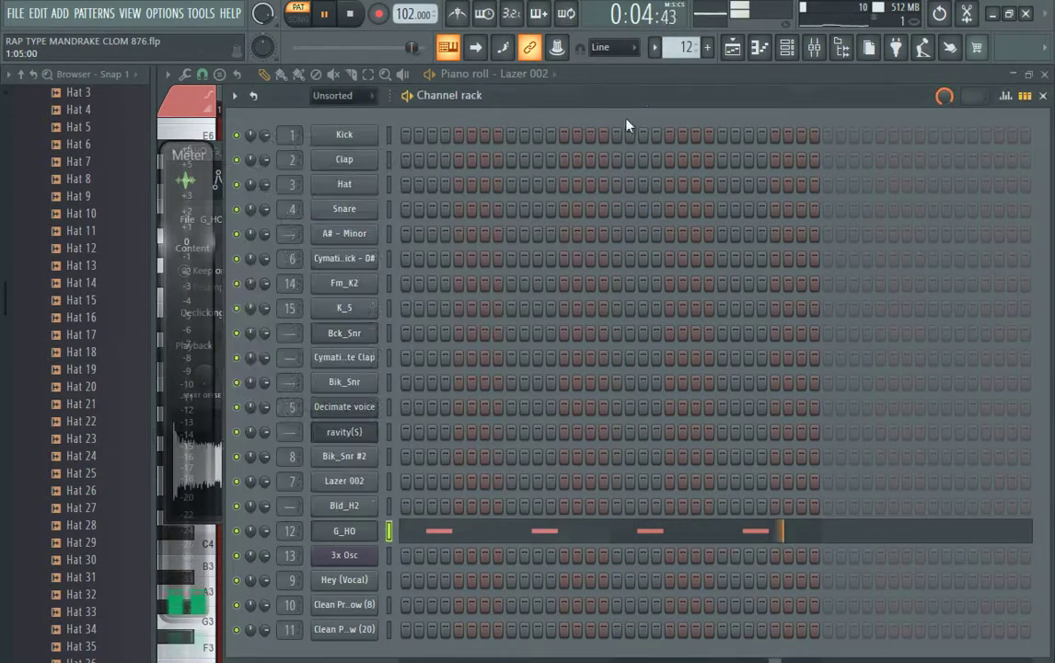
right_click(369, 542)
left_click(411, 534)
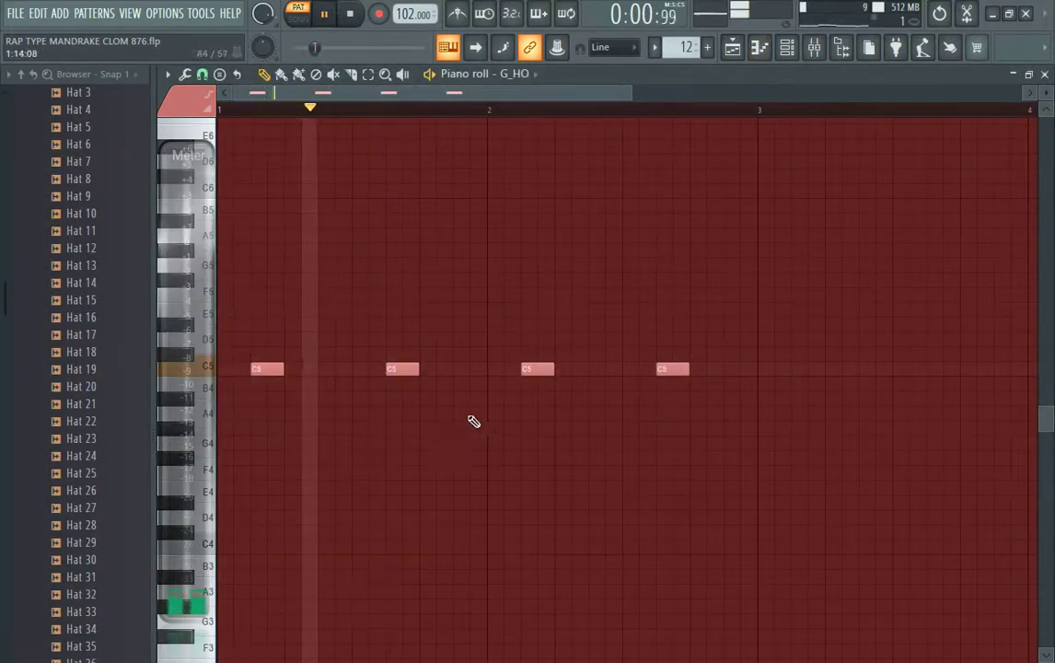
left_click(788, 50)
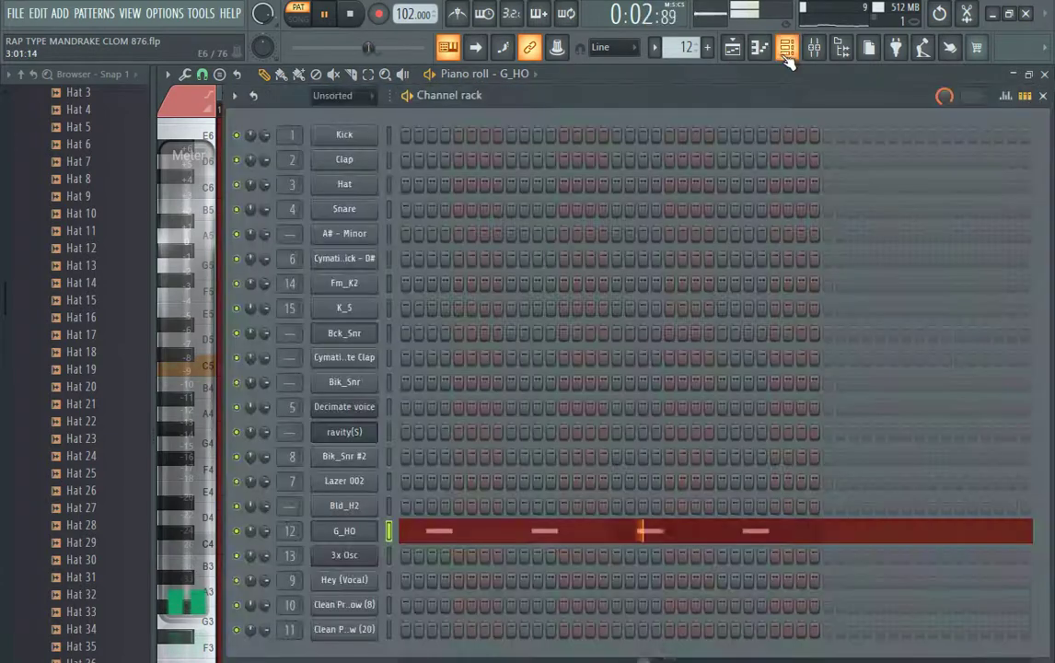
Switch to the 3x Osc pattern and review its bass notes in the piano roll and its oscillator settings.
left_click(656, 49)
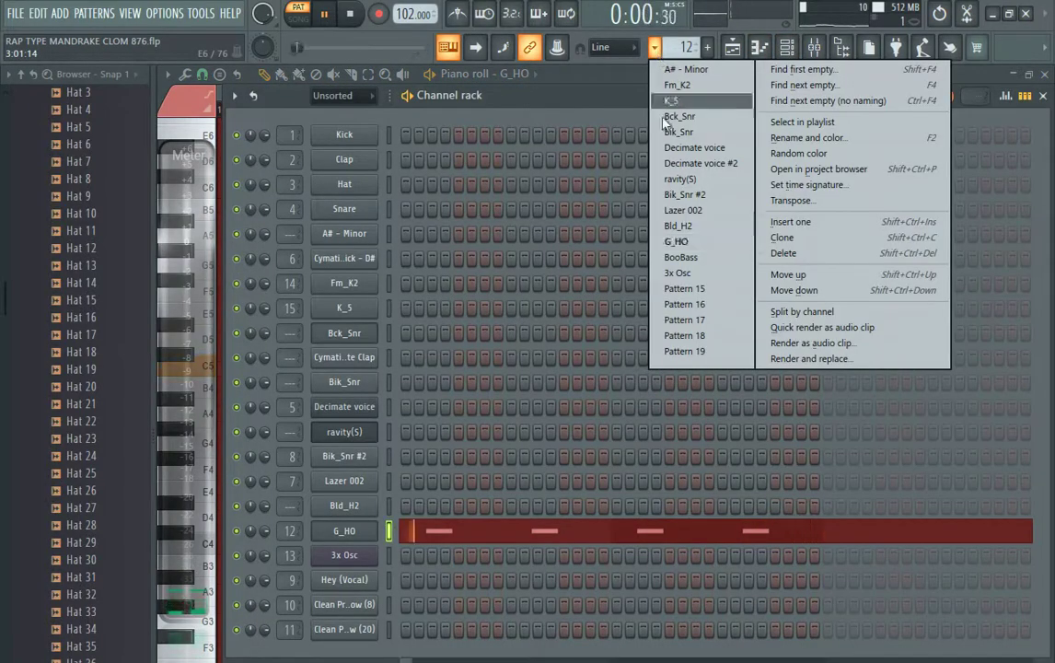
left_click(679, 289)
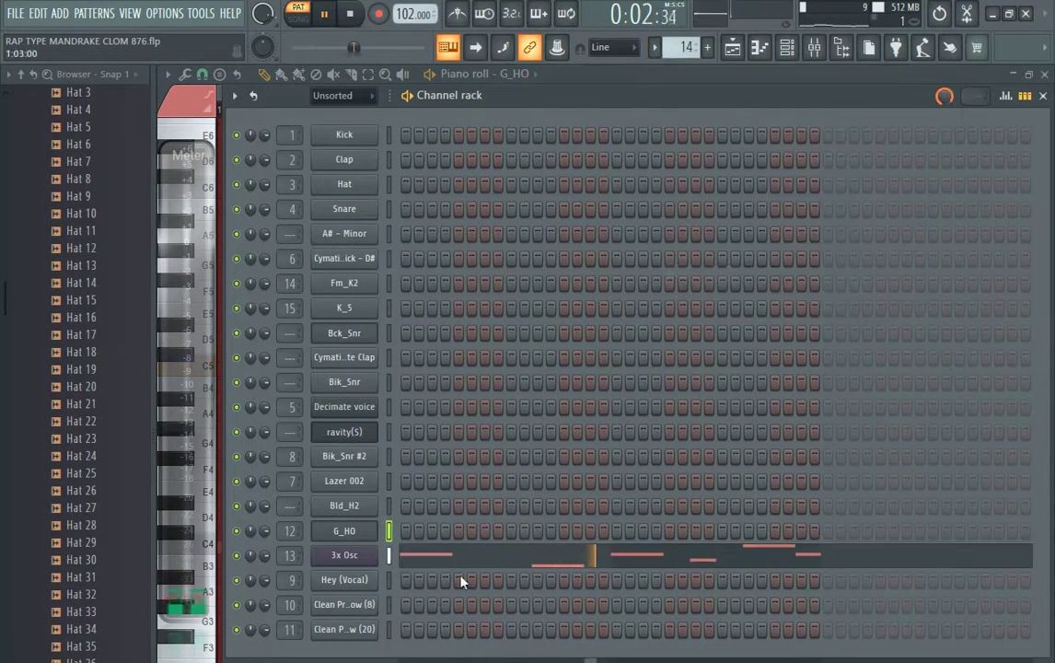
right_click(374, 557)
left_click(392, 559)
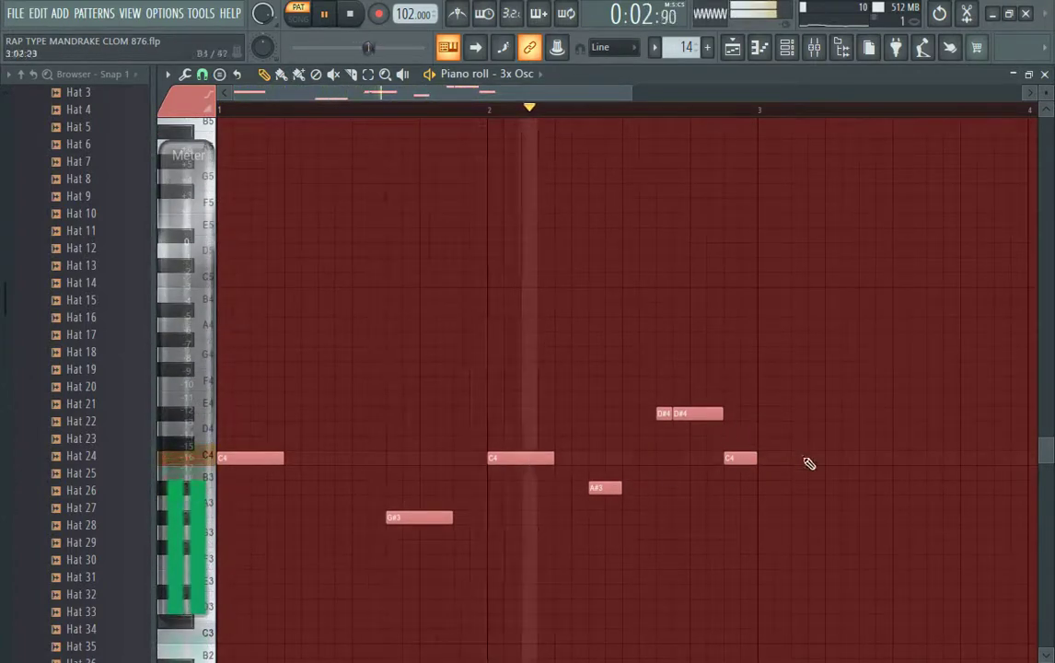
key("F6")
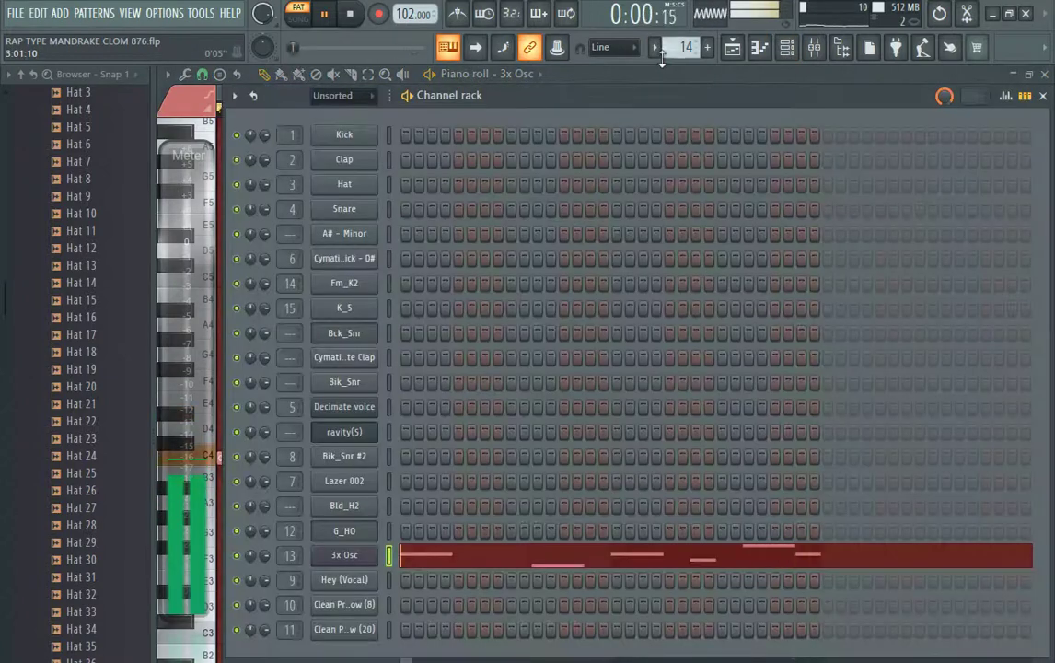
left_click(369, 558)
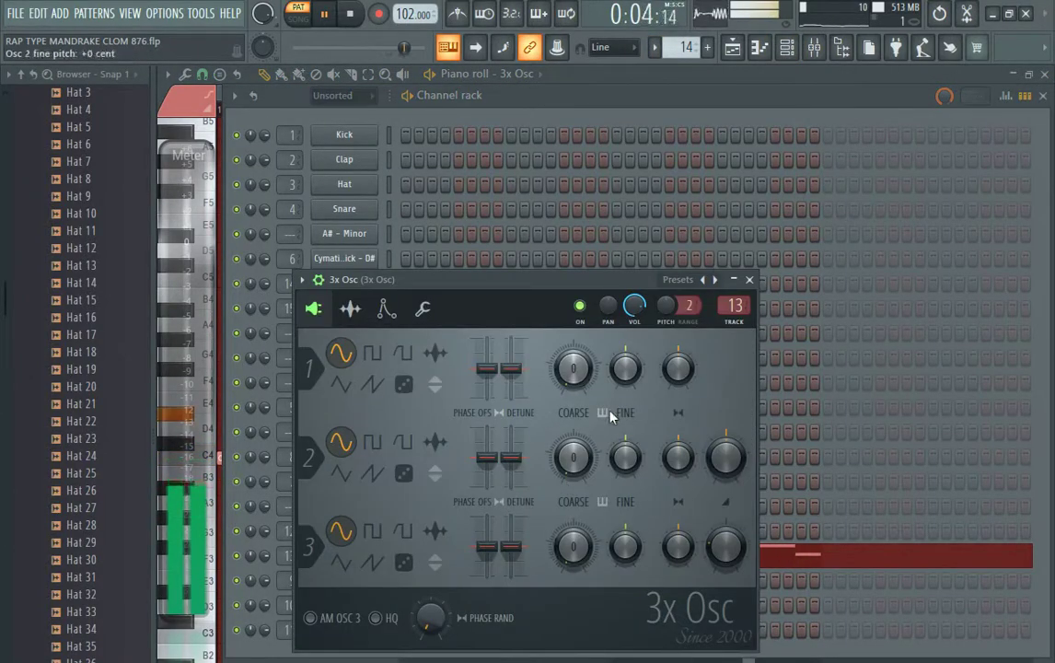
key("Escape")
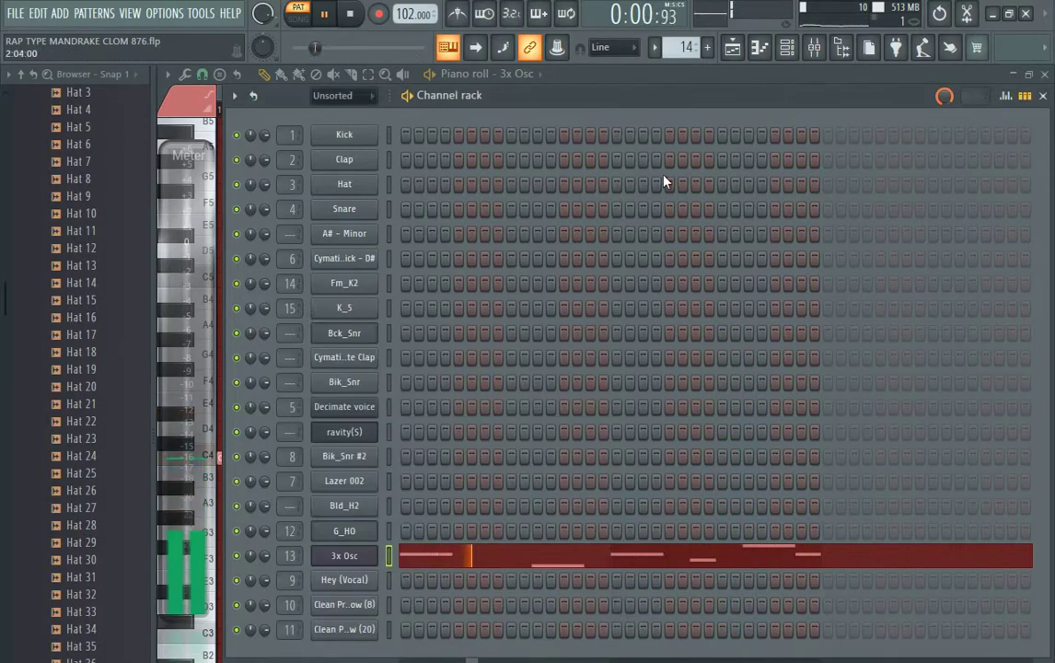
Switch to Pattern 15 and review the Hey (Vocal) notes in the piano roll.
left_click(656, 48)
left_click(685, 288)
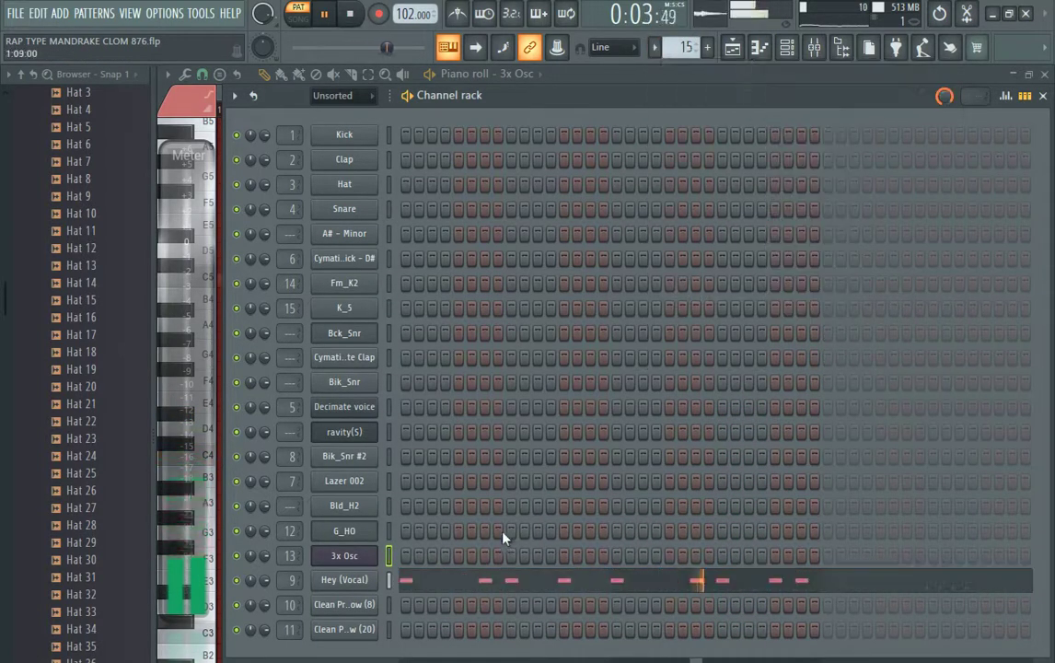
right_click(367, 584)
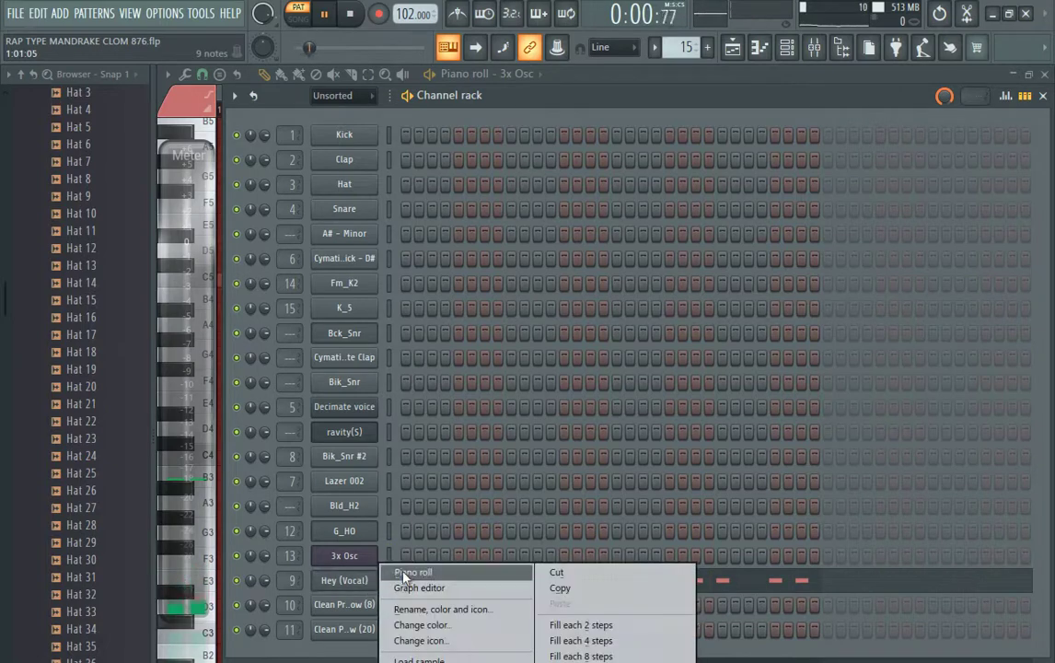
left_click(397, 565)
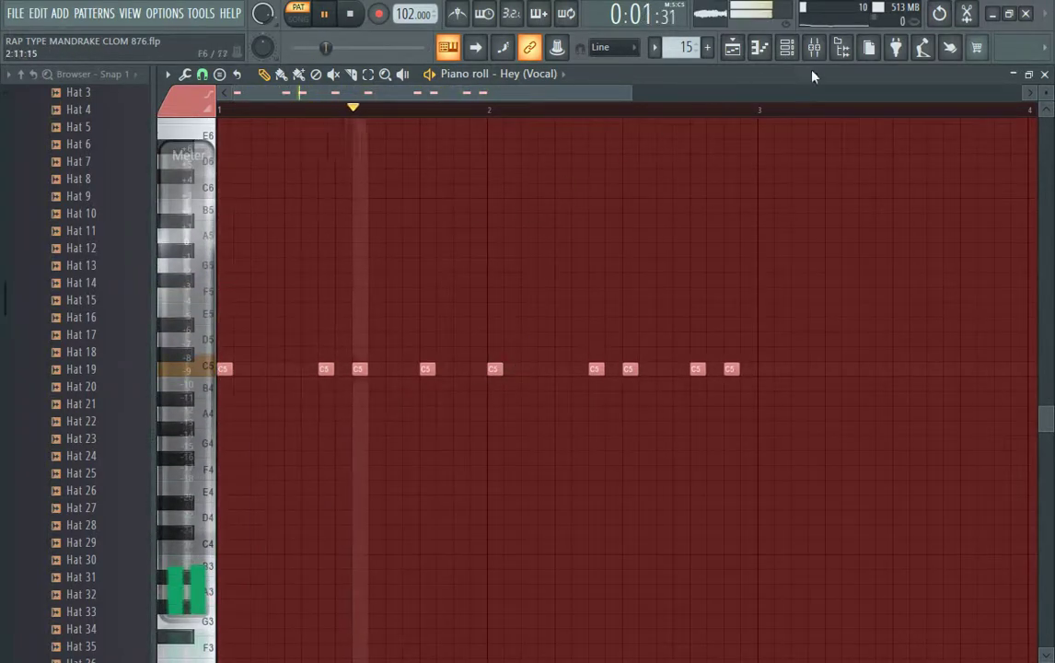
left_click(787, 47)
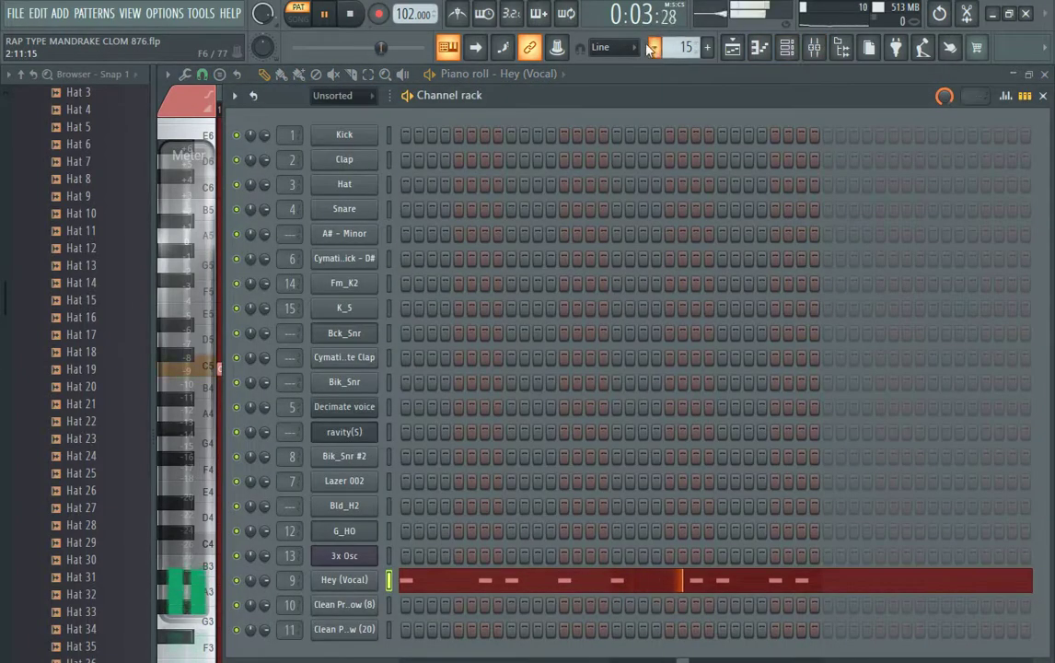
Switch to Pattern 16, review the Perc TrapBow (8) note in the piano roll, stop playback and inspect the channel's sampler settings.
left_click(657, 49)
left_click(681, 305)
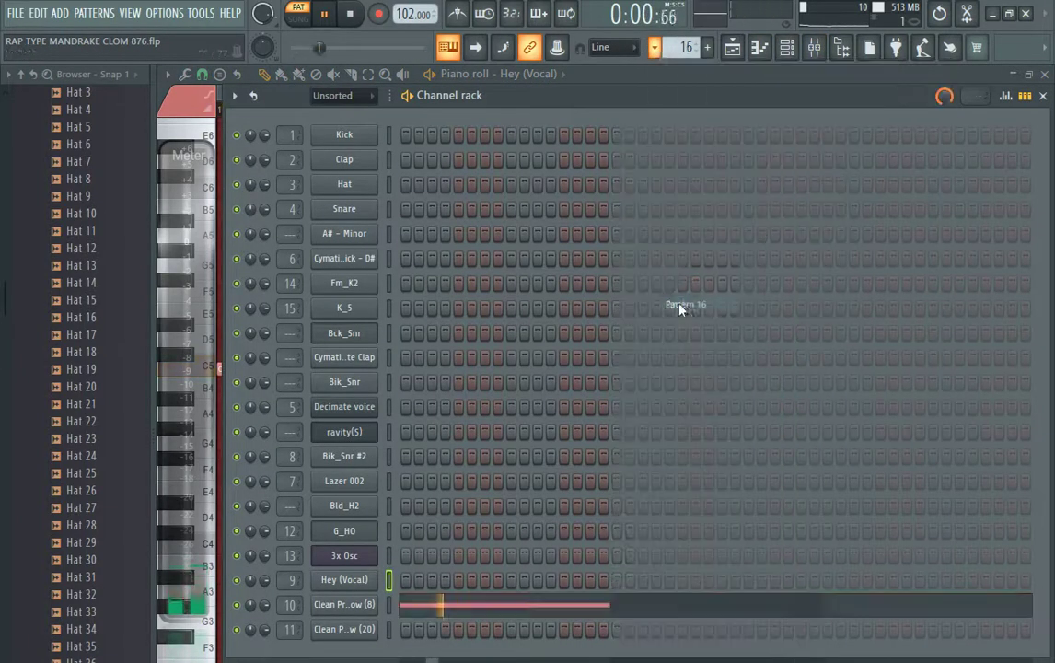
right_click(355, 608)
left_click(406, 570)
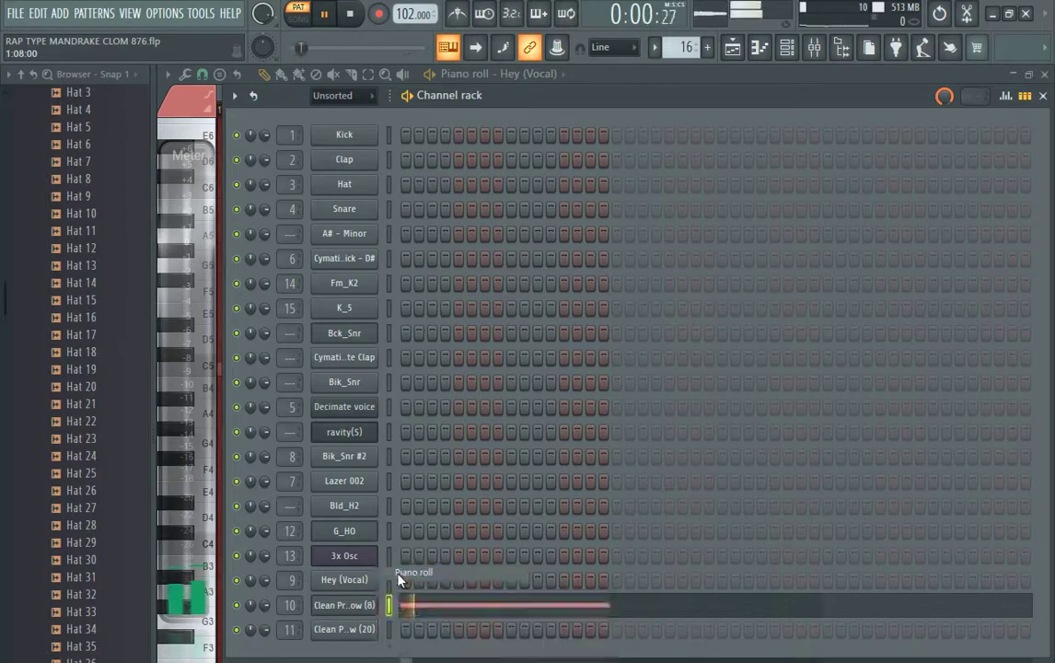
left_click(787, 47)
key("space")
left_click(350, 605)
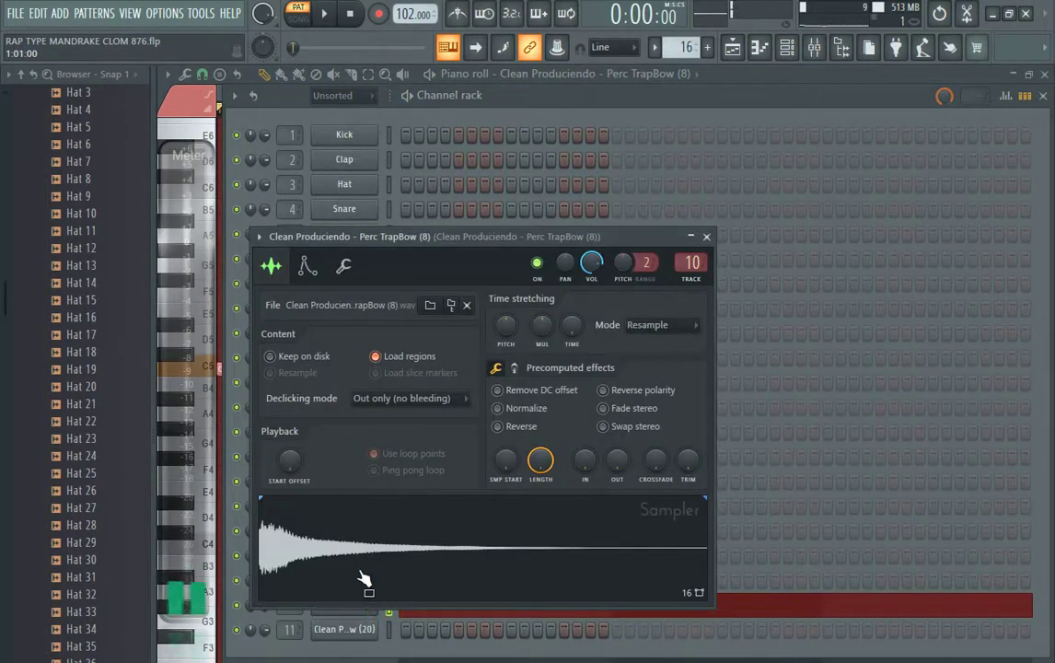
key("Escape")
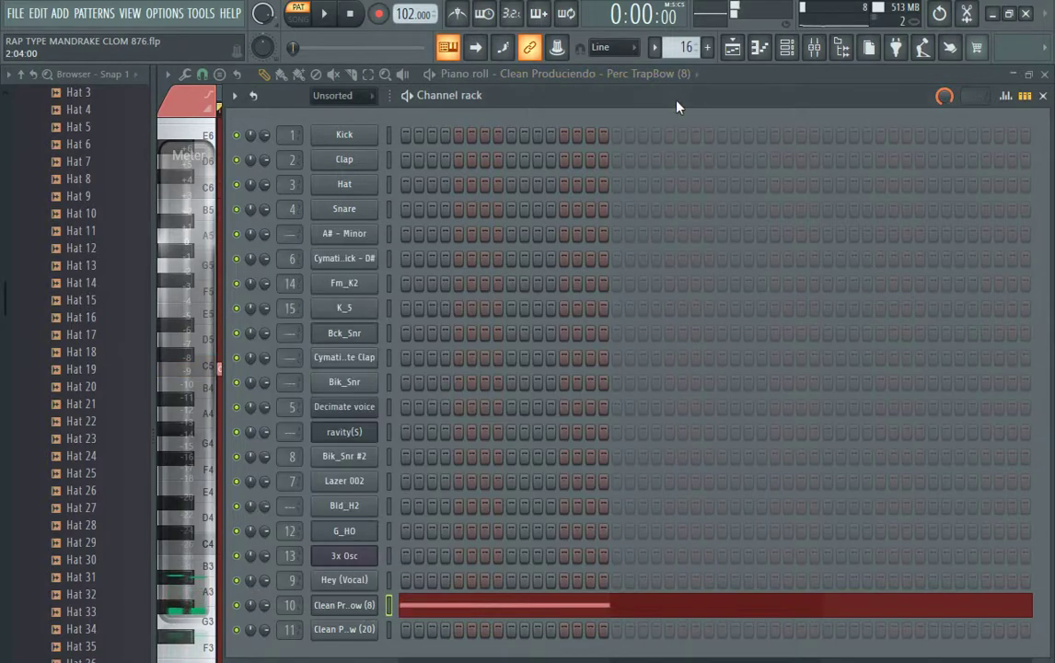
Play Pattern 17 and review its Decimate voice notes in the piano roll, and switch to Pattern 18.
left_click(655, 47)
left_click(681, 319)
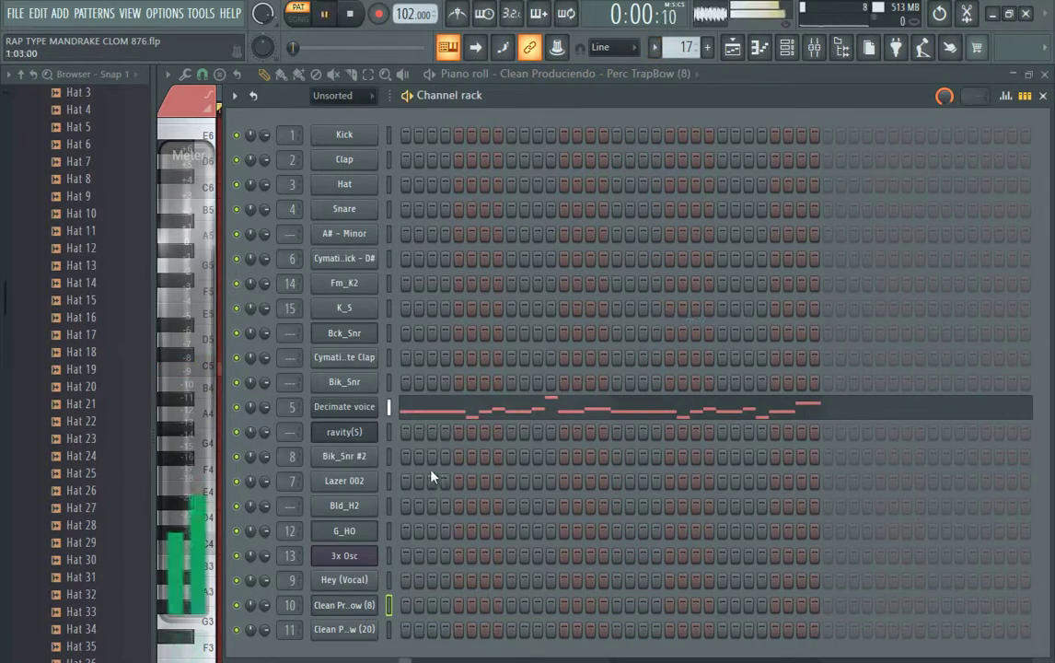
right_click(378, 416)
left_click(415, 408)
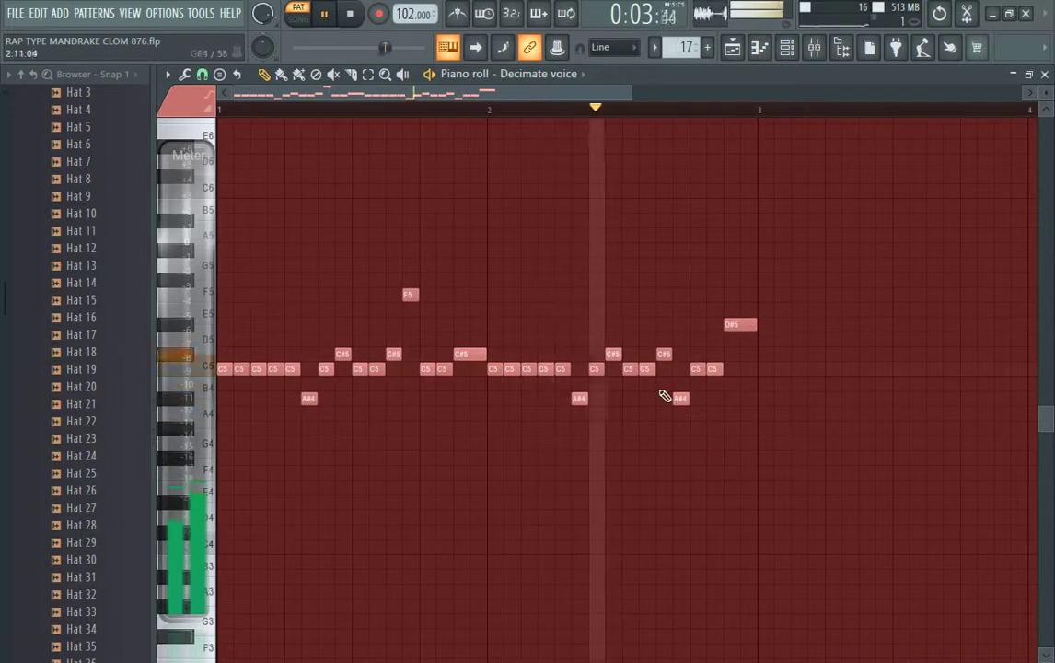
left_click(788, 48)
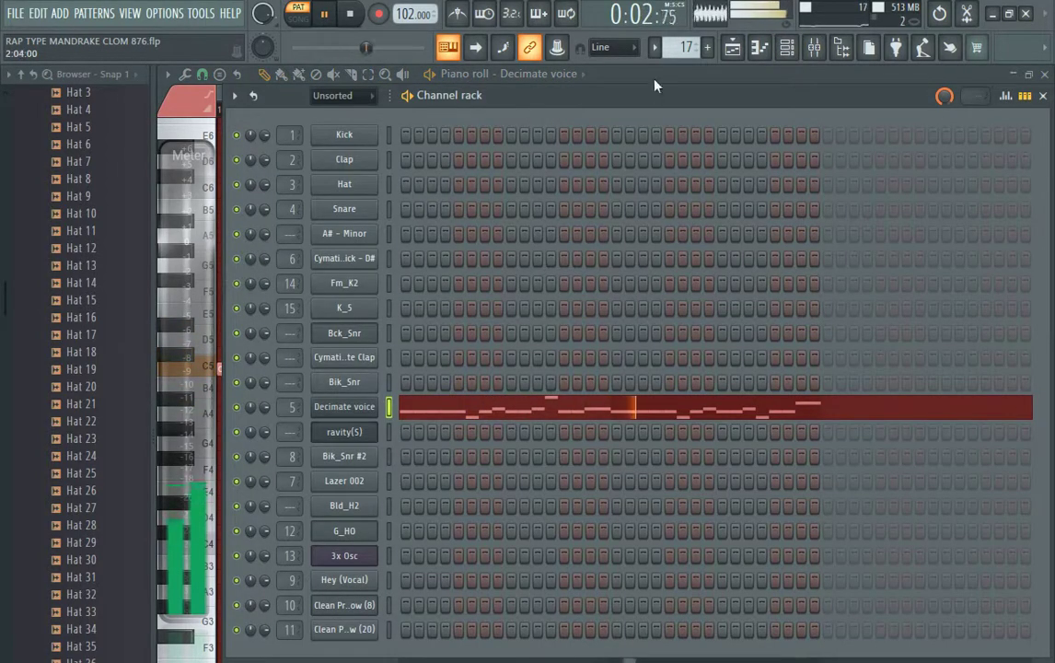
left_click(656, 49)
left_click(686, 337)
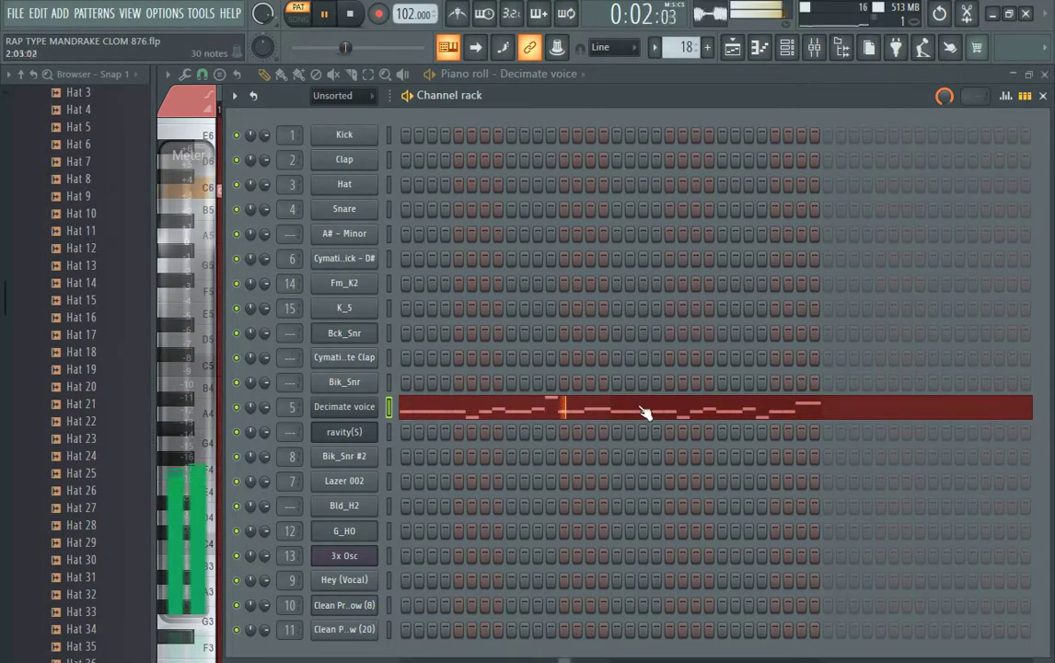
Switch to Pattern 19 and review the Hit Hats TrapBow (20) sampler settings and its notes in the piano roll.
left_click(680, 59)
left_click(682, 358)
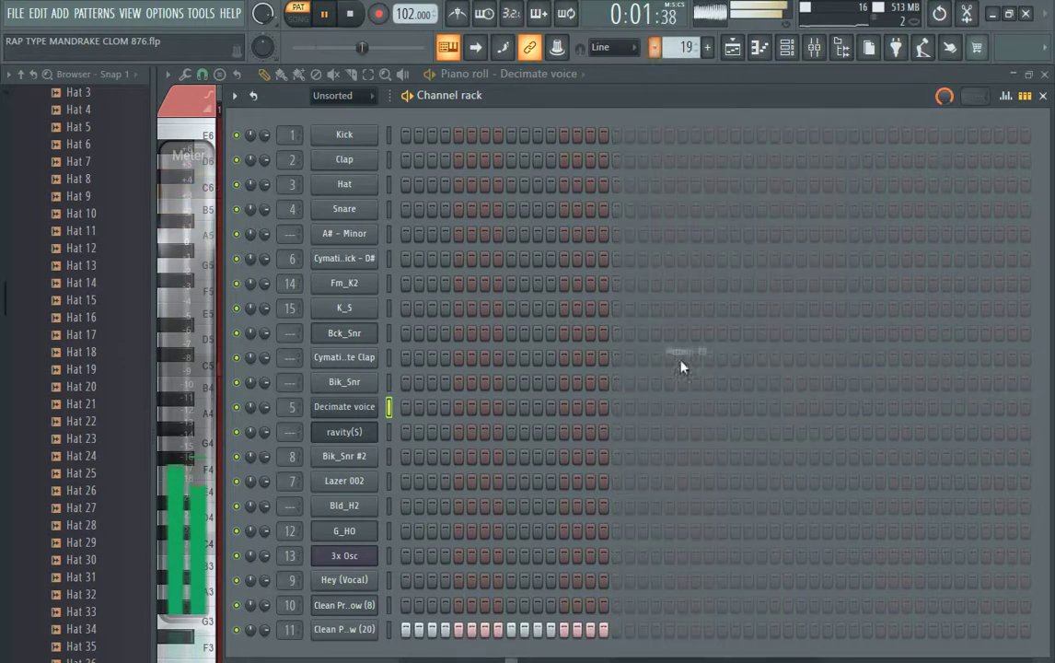
left_click(367, 630)
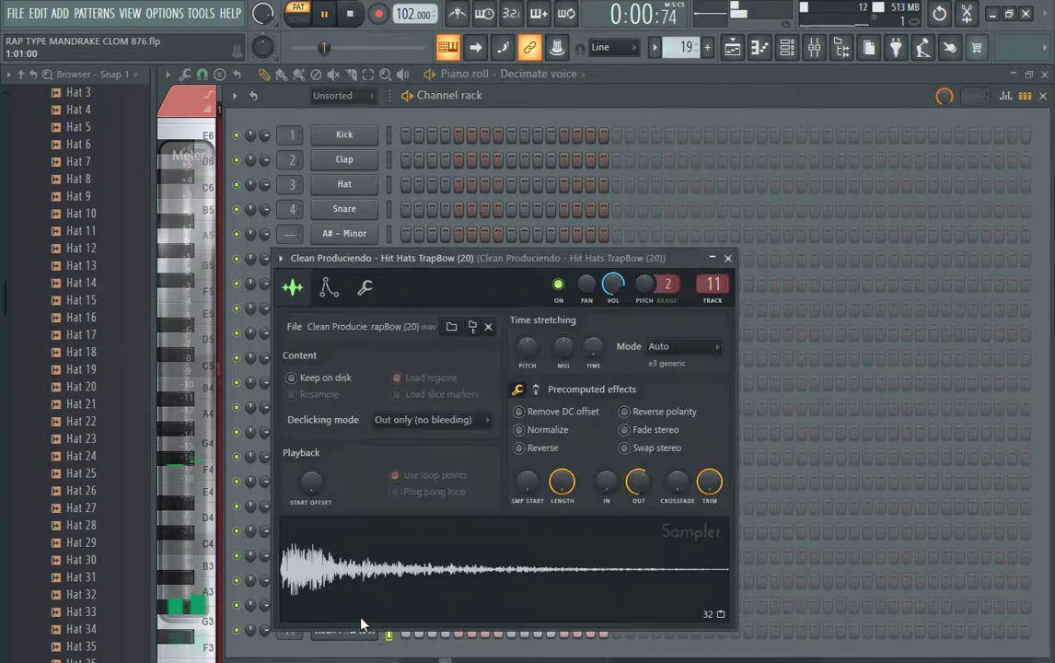
left_click(536, 102)
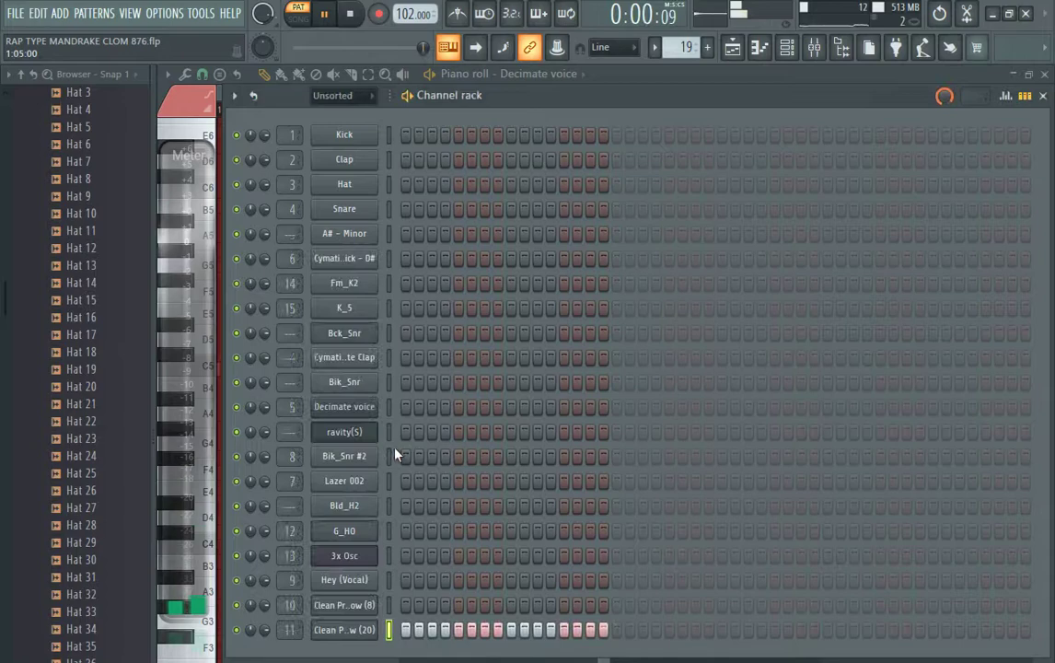
right_click(366, 634)
left_click(437, 572)
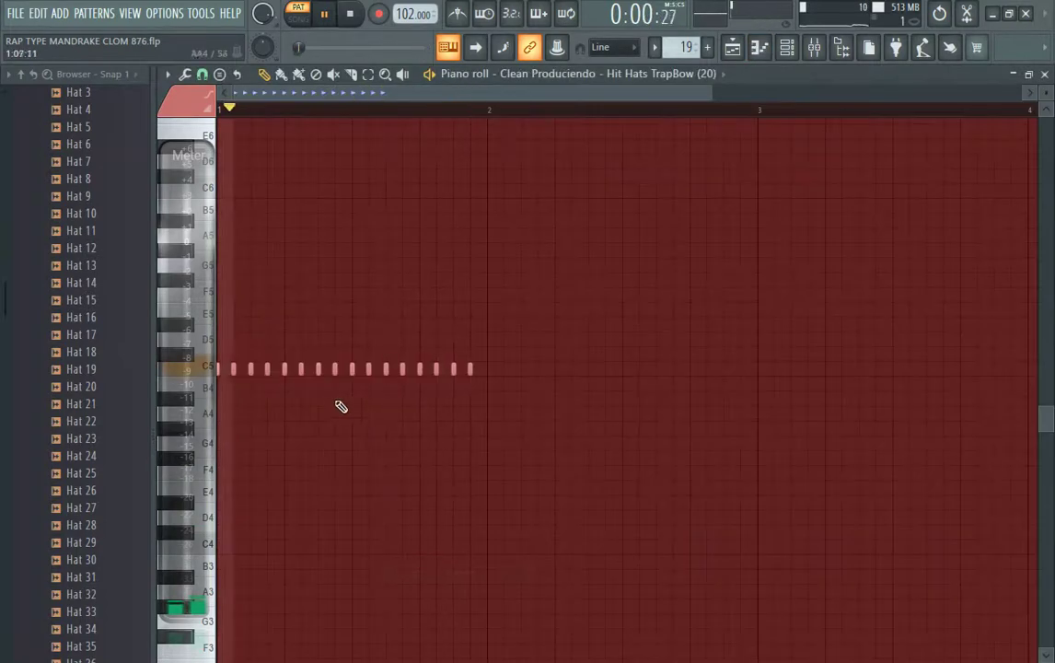
Open the playlist, examine the arrangement's pattern clips and automation tracks, and play the full song from the start in song mode.
left_click(732, 47)
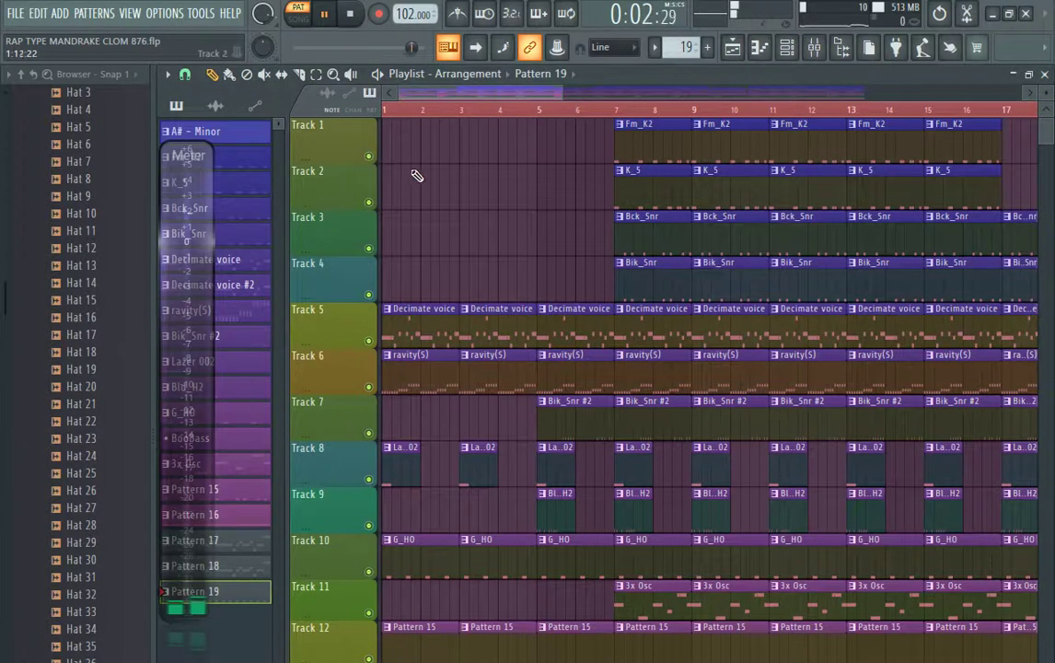
scroll(443, 211, "down", 8)
key("space")
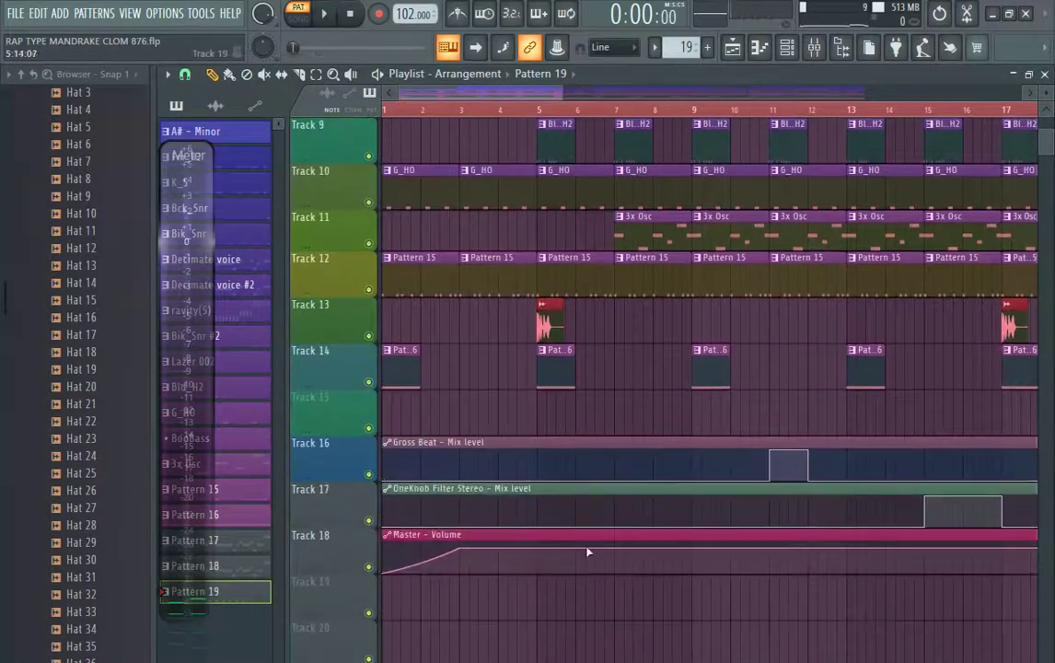
left_click_drag(525, 96, 376, 77)
scroll(593, 353, "up", 8)
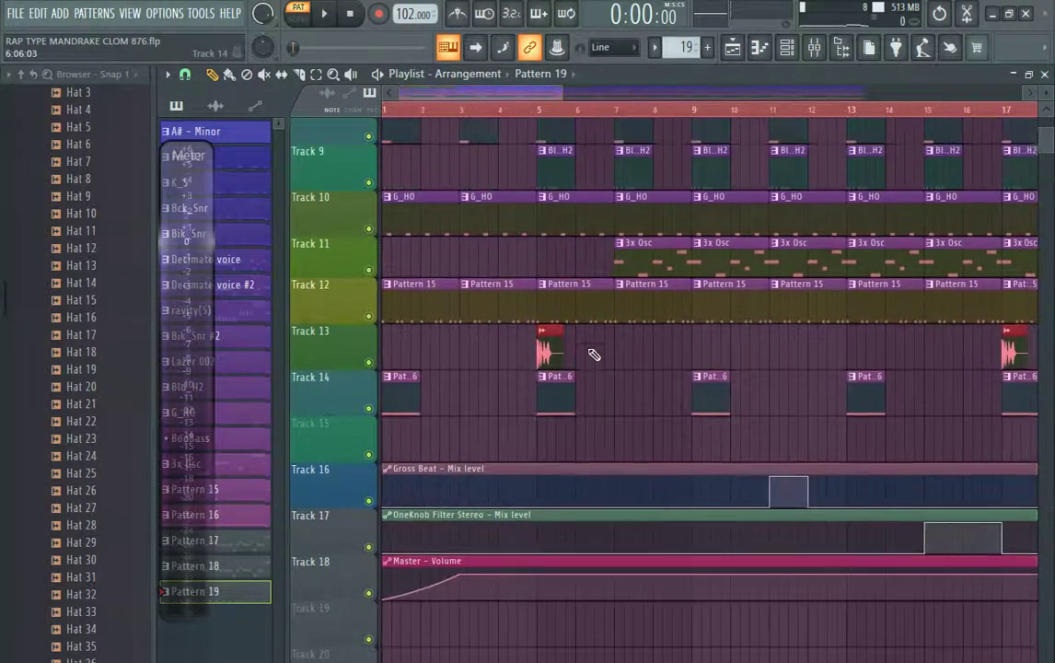
key("space")
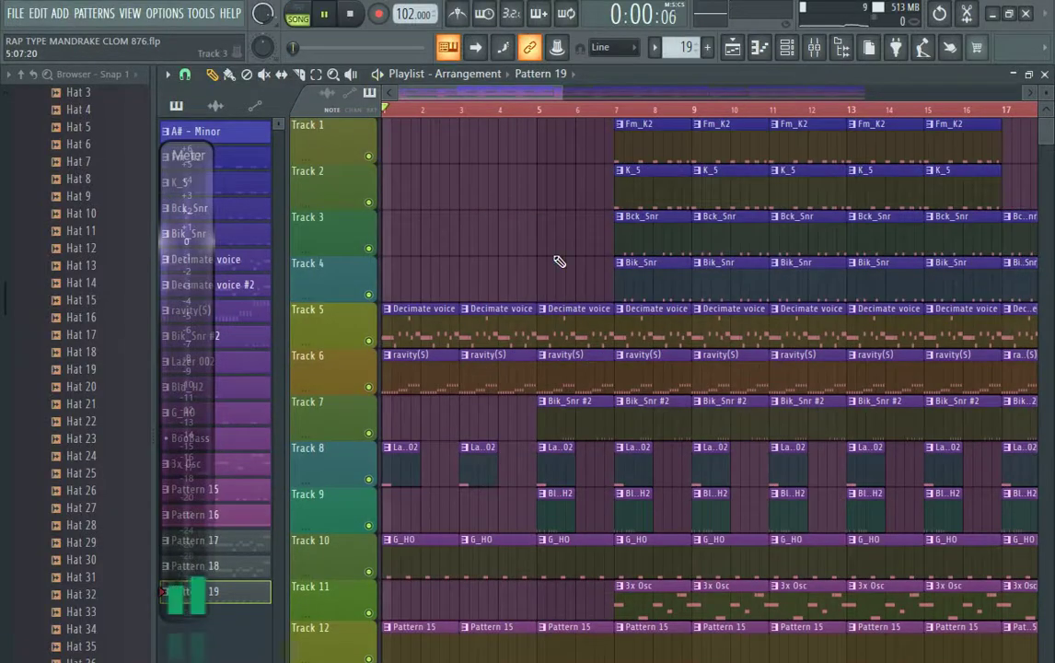
Examine the opening bars' pattern clips and the automation on Tracks 16 to 18, and extend the playlist view to the whole arrangement.
scroll(544, 281, "down", 3)
scroll(538, 280, "down", 3)
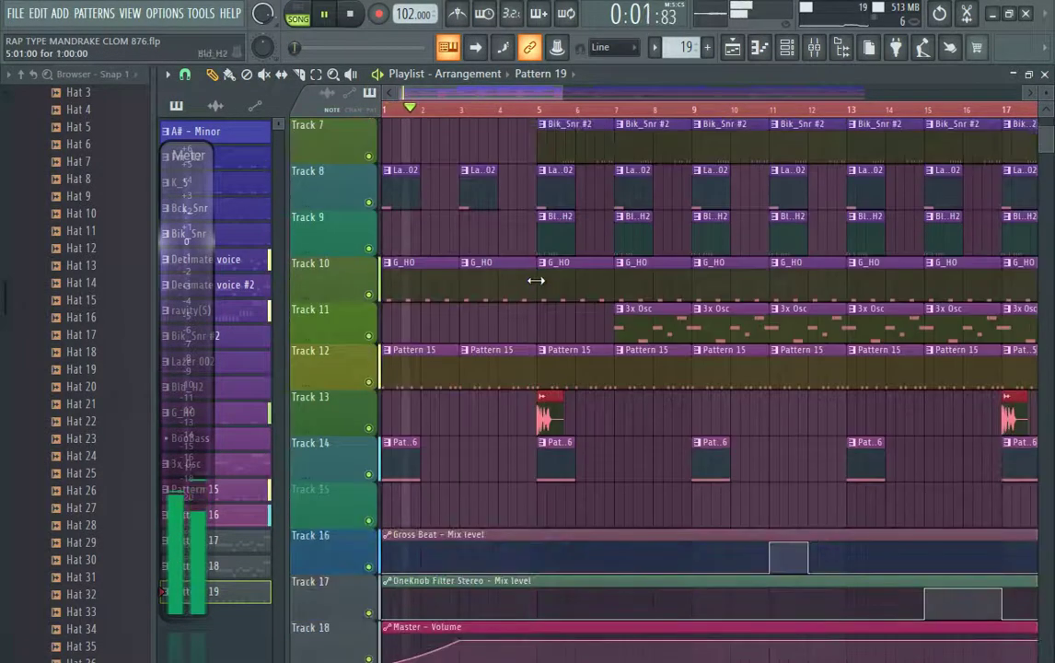
scroll(534, 281, "up", 6)
scroll(516, 304, "down", 8)
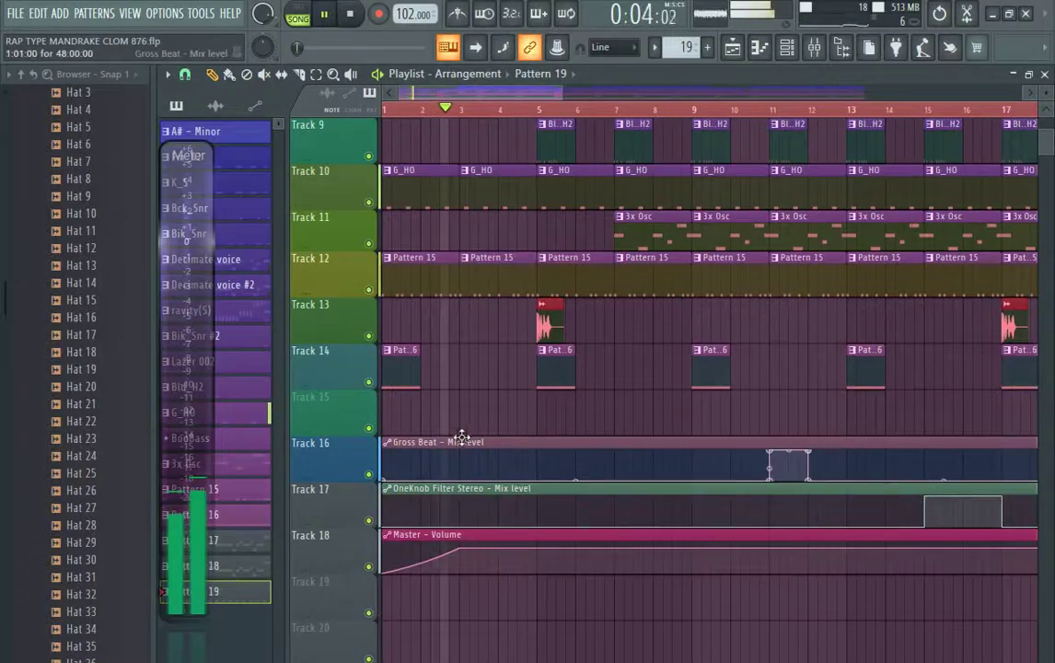
scroll(462, 436, "up", 8)
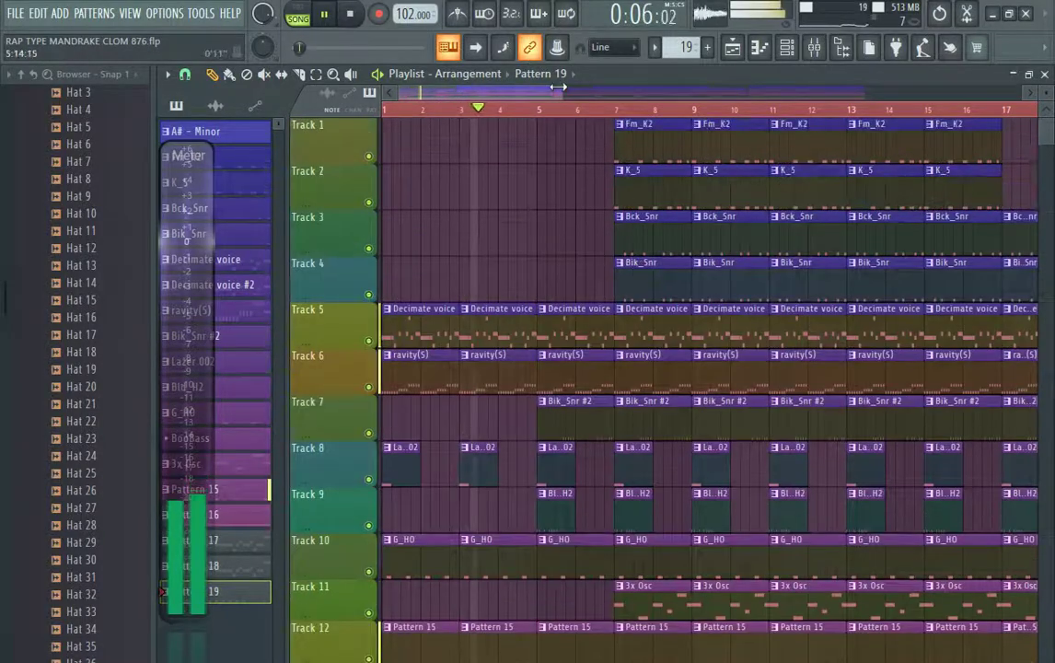
left_click_drag(558, 88, 911, 111)
scroll(944, 276, "down", 5)
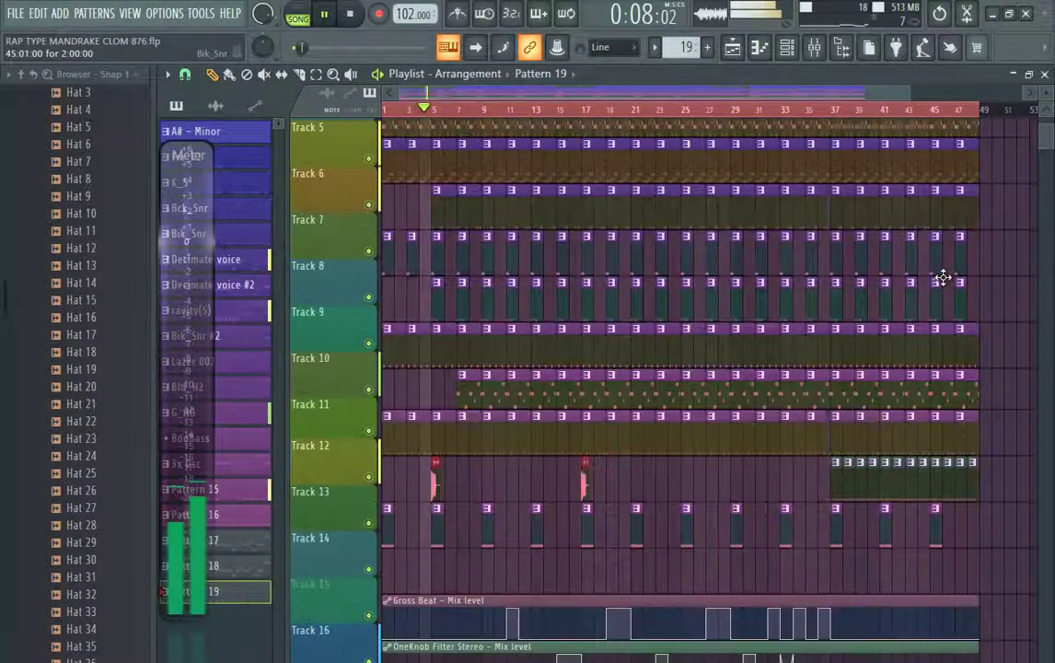
scroll(943, 276, "down", 3)
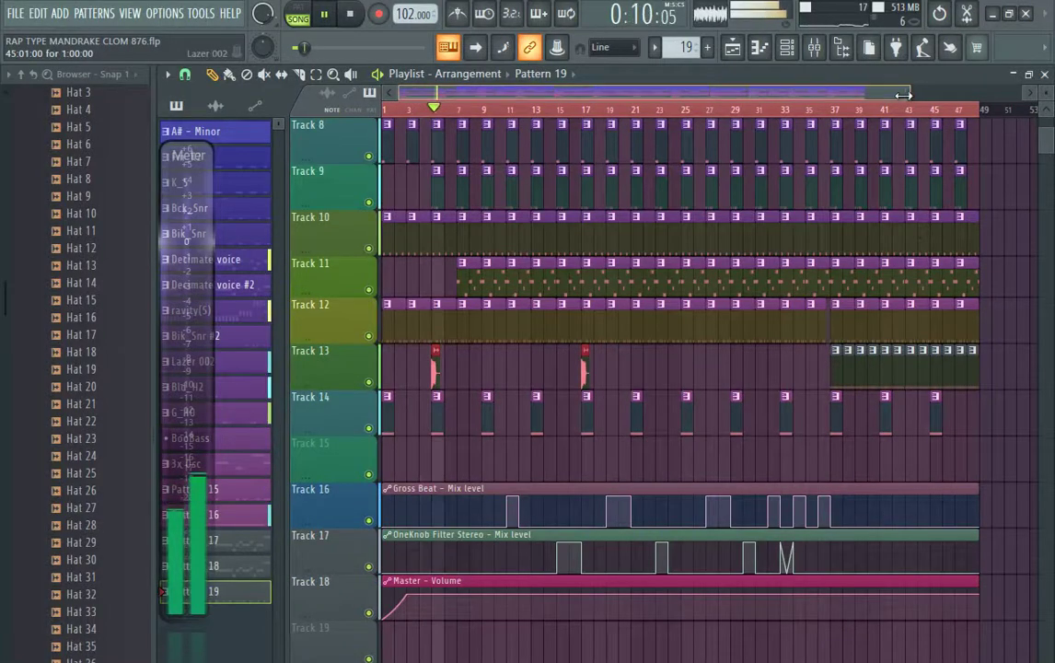
Narrow the playlist view to bars 1 to 35 and compare the intro clips on Tracks 1 to 14 with the automation tracks.
left_click_drag(915, 100, 732, 94)
scroll(541, 512, "up", 5)
scroll(542, 512, "up", 2)
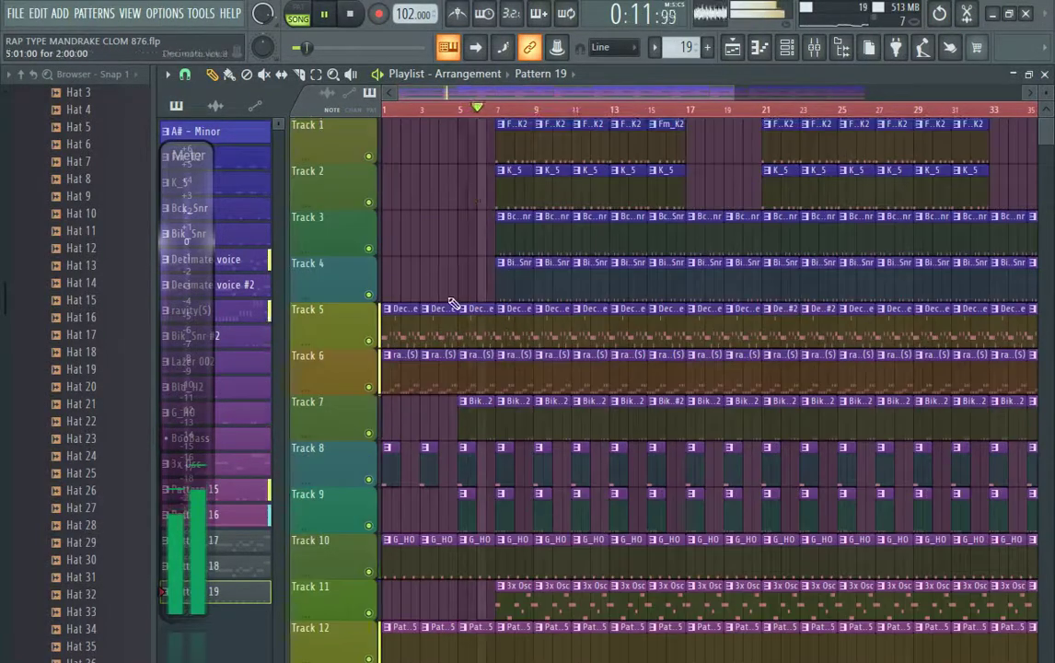
scroll(469, 233, "down", 10)
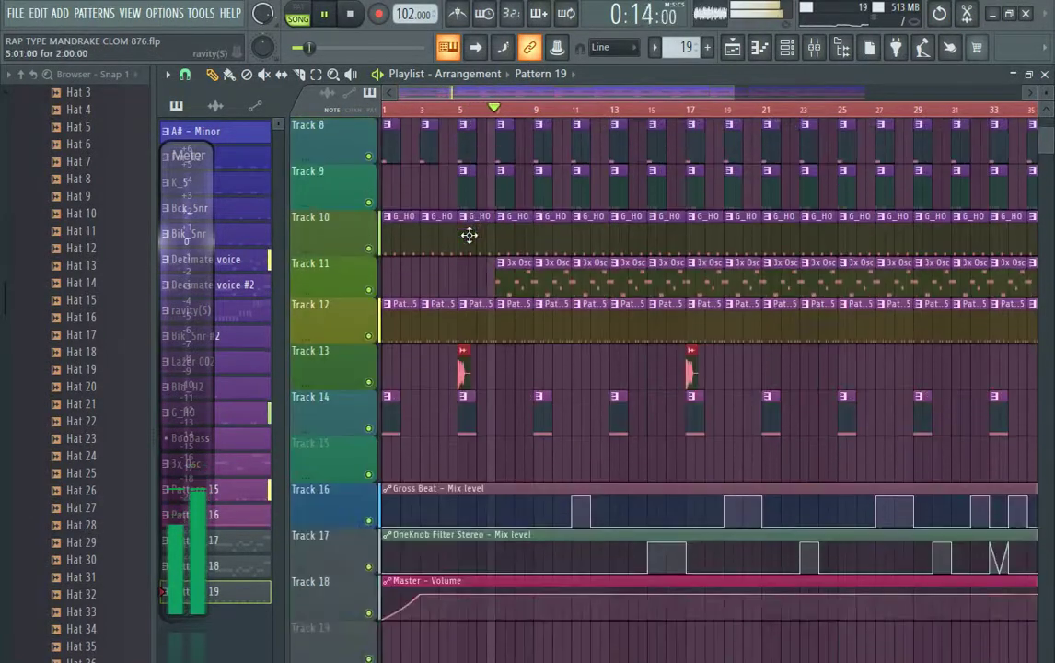
scroll(696, 413, "up", 10)
scroll(696, 412, "down", 2)
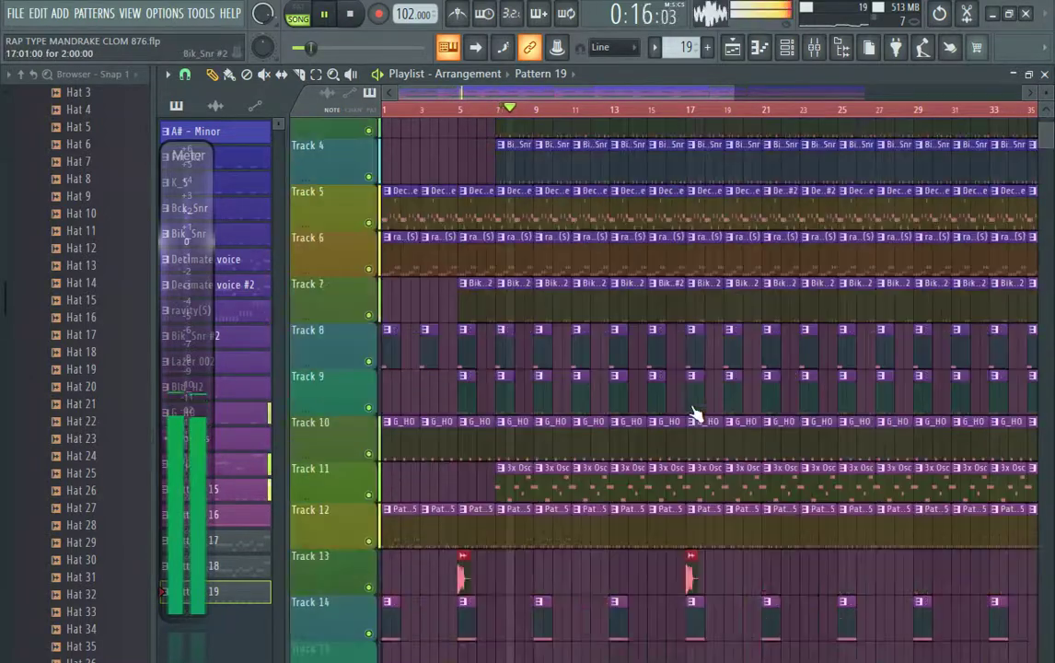
scroll(696, 410, "up", 2)
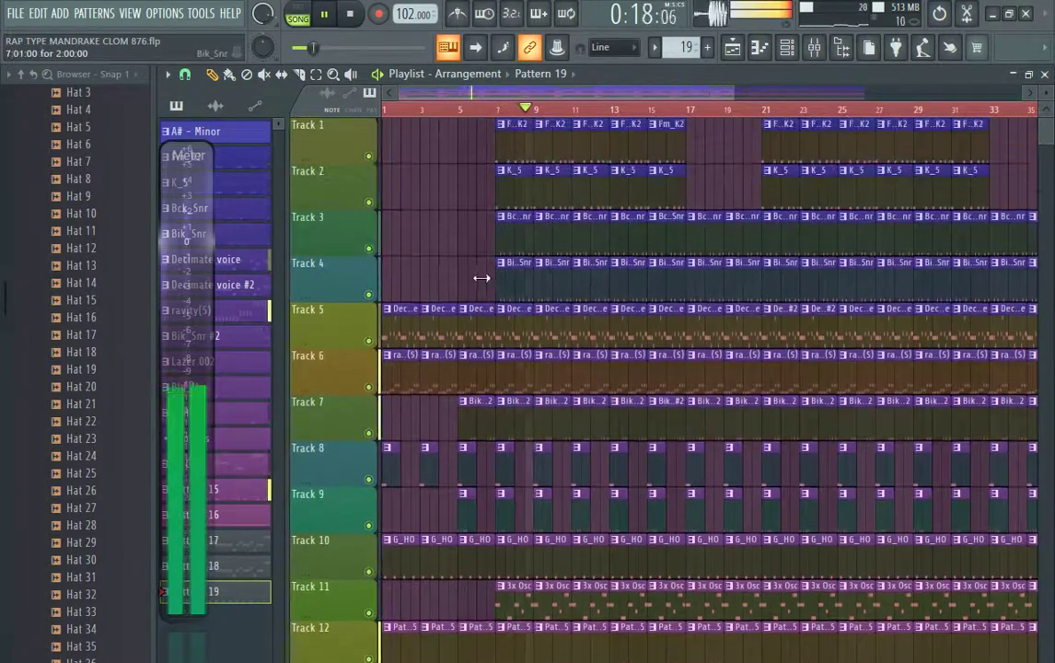
scroll(645, 358, "down", 7)
scroll(573, 551, "down", 2)
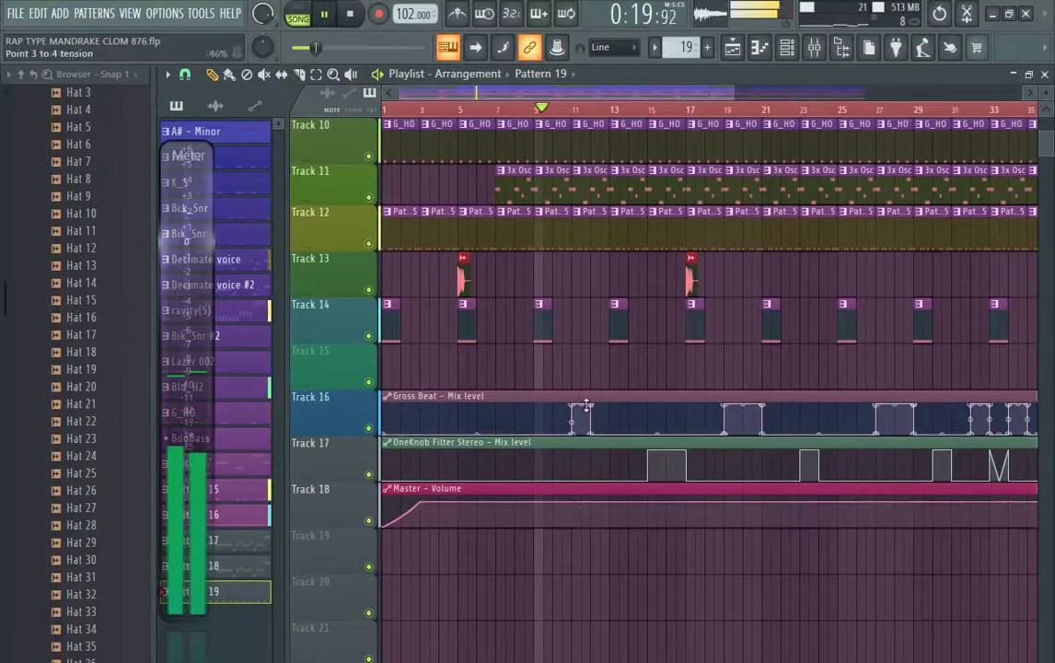
Follow playback through the first full drum section, checking its pattern clips against the Gross Beat and OneKnob Filter automation.
scroll(646, 425, "up", 9)
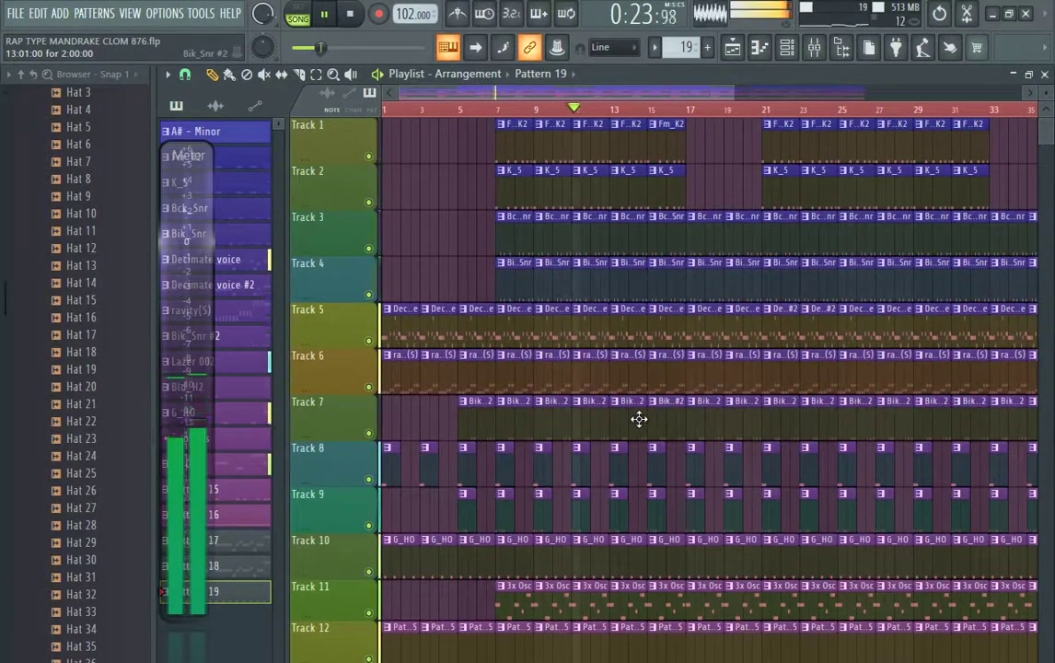
scroll(664, 331, "down", 7)
scroll(664, 331, "up", 7)
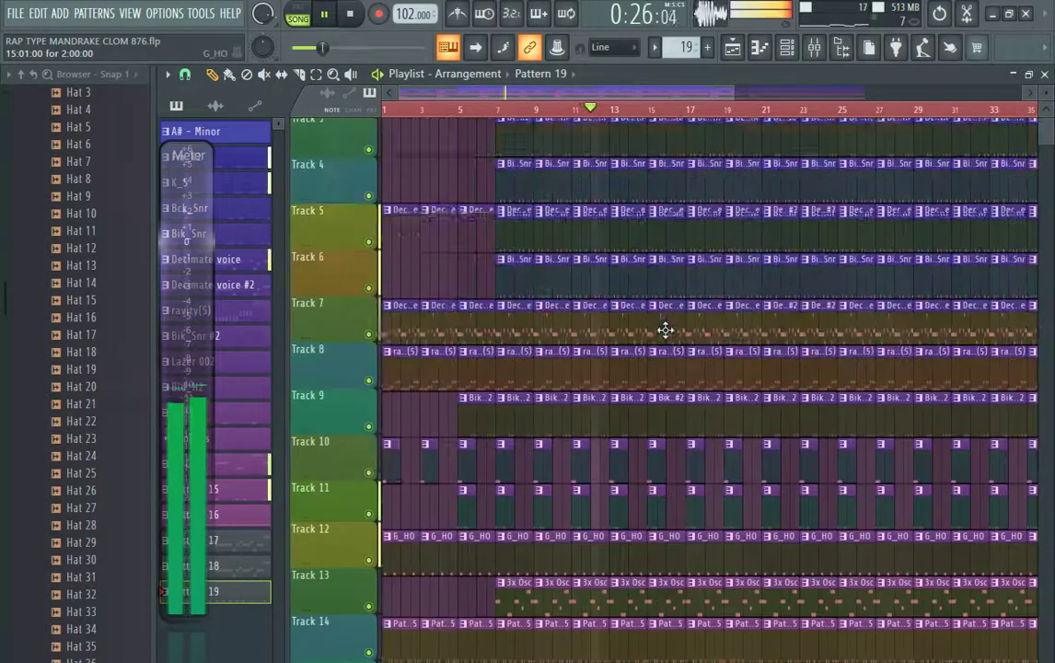
scroll(665, 330, "down", 3)
scroll(665, 329, "up", 3)
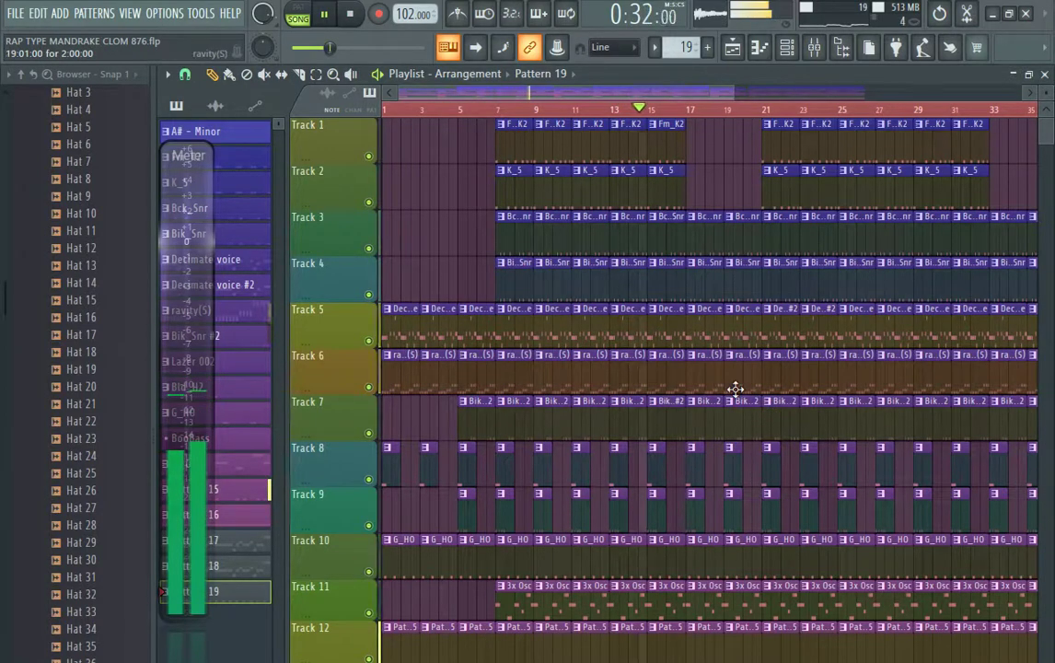
scroll(854, 326, "down", 7)
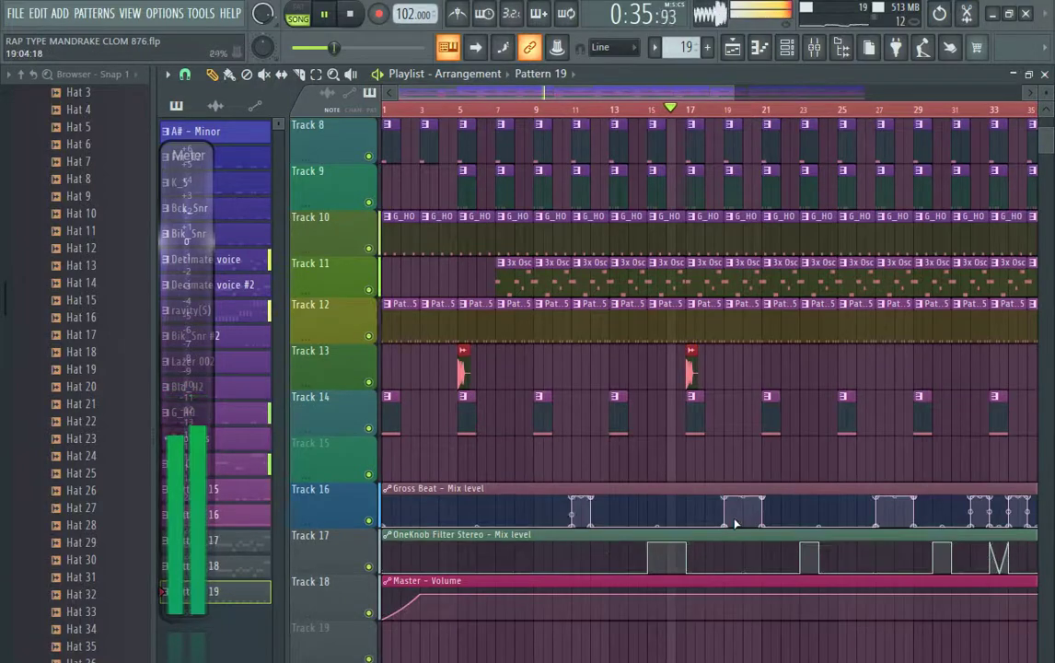
scroll(727, 470, "up", 7)
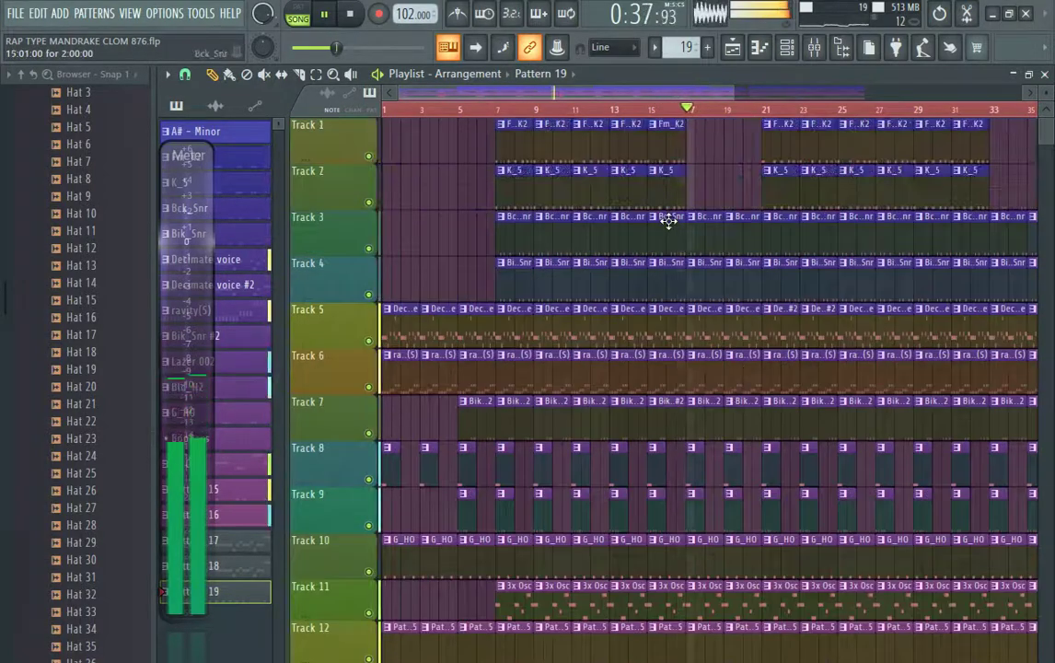
View the whole arrangement, then focus on its middle section up to bar 37 and check the clips and automation there.
left_click_drag(735, 95, 883, 106)
scroll(877, 333, "down", 3)
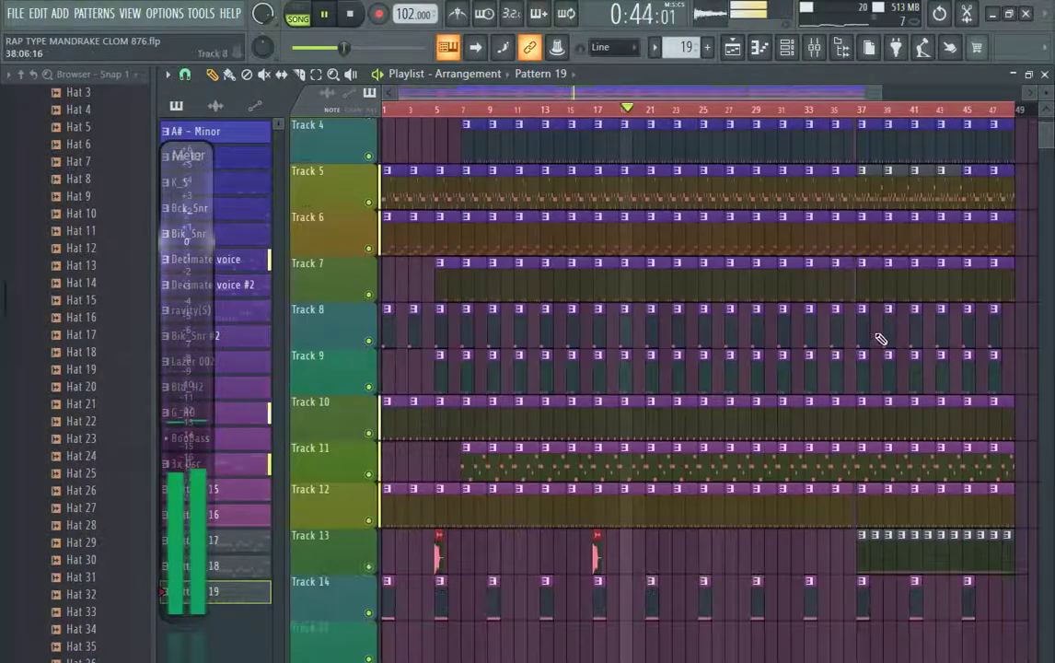
scroll(875, 334, "up", 3)
left_click_drag(885, 99, 701, 100)
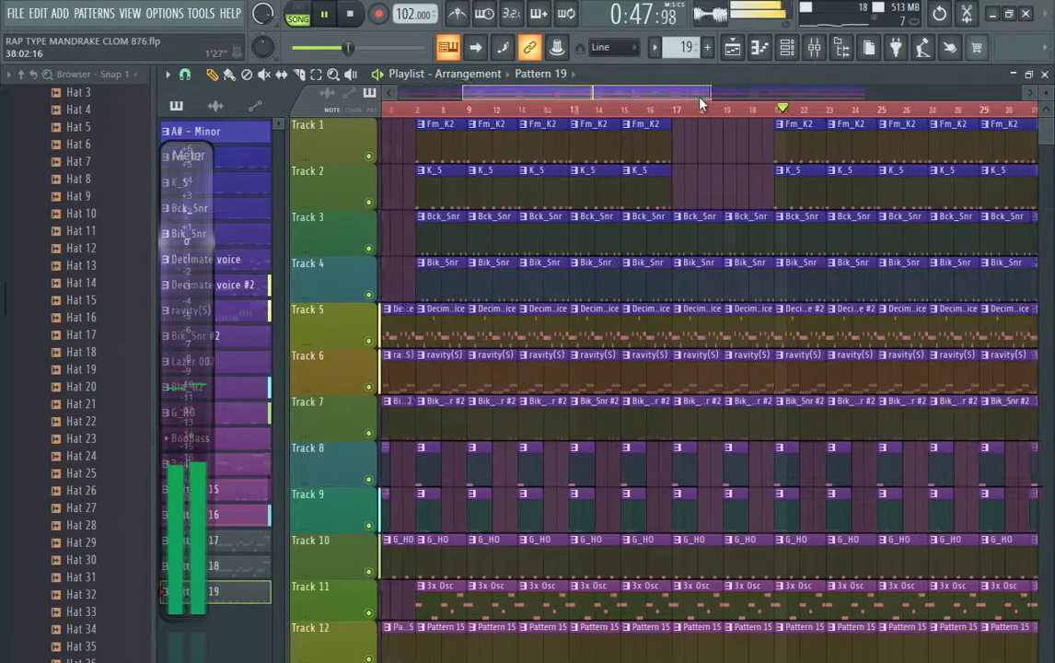
scroll(768, 288, "down", 2)
scroll(753, 279, "up", 2)
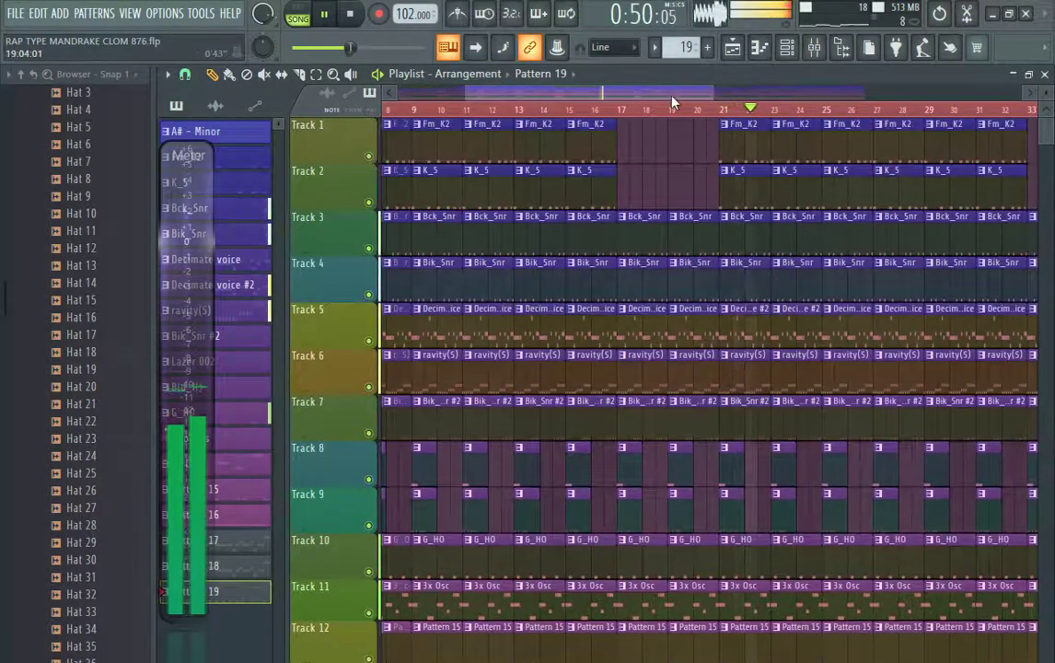
left_click_drag(653, 99, 692, 98)
scroll(723, 271, "down", 7)
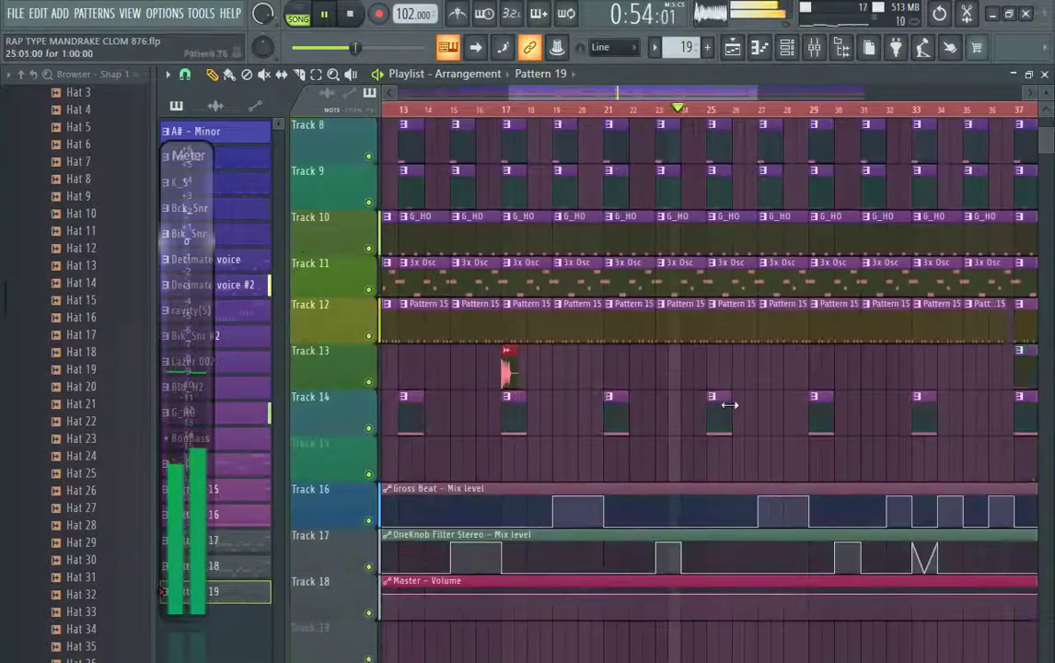
scroll(717, 349, "up", 7)
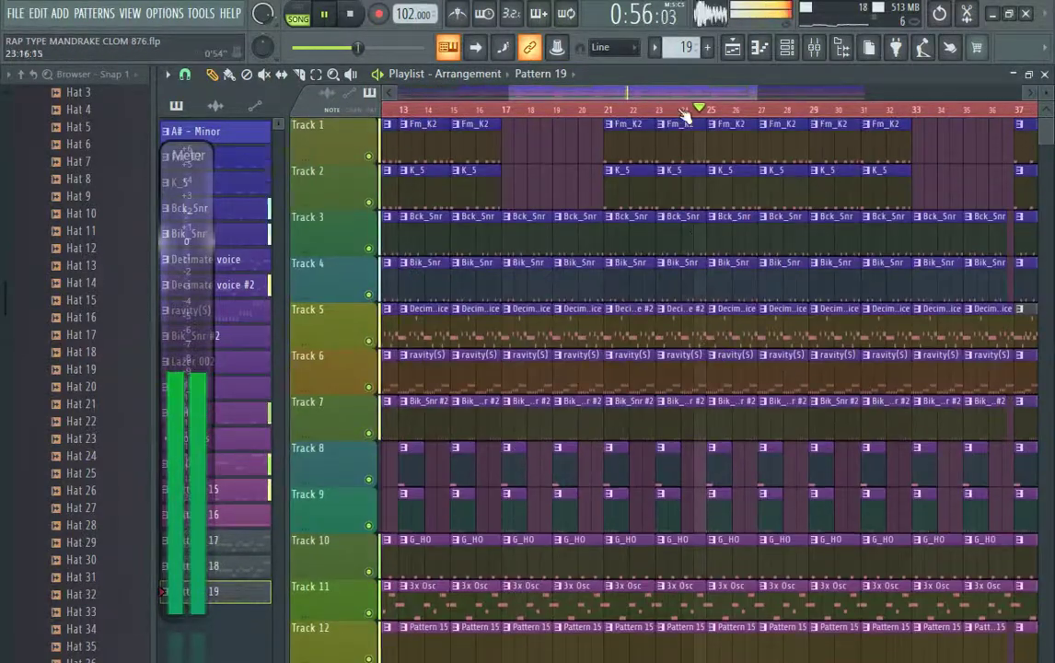
Widen the playlist view to the full arrangement again and examine all the tracks, including the closing section's clips on Tracks 5 and 13.
left_click_drag(650, 98, 534, 98)
left_click_drag(644, 93, 893, 93)
scroll(910, 331, "down", 1)
scroll(910, 330, "up", 1)
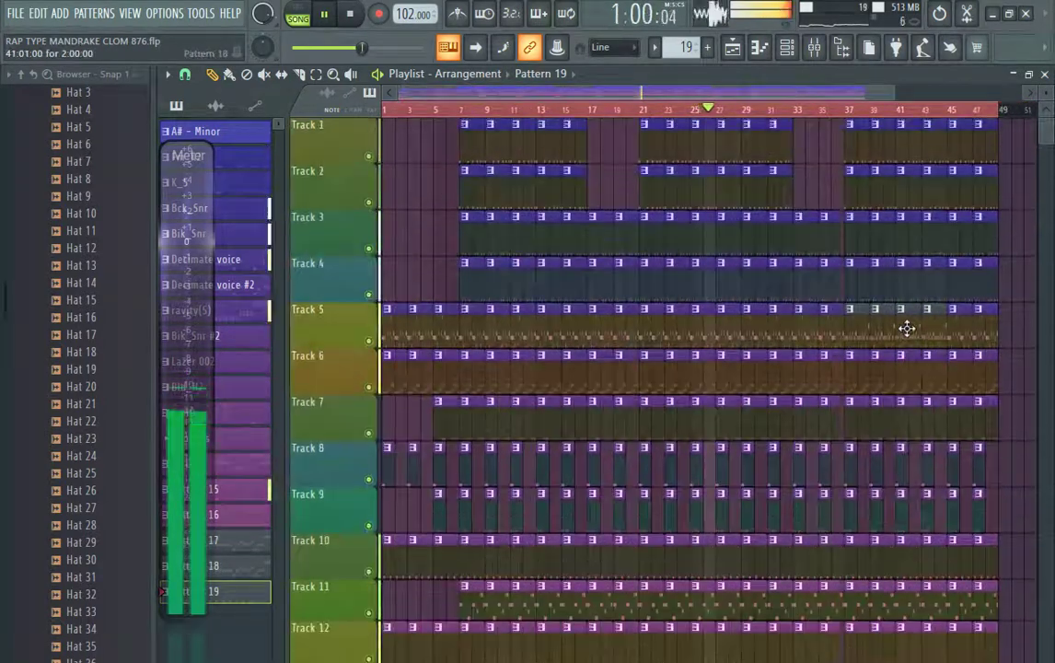
scroll(912, 327, "down", 6)
scroll(907, 323, "up", 6)
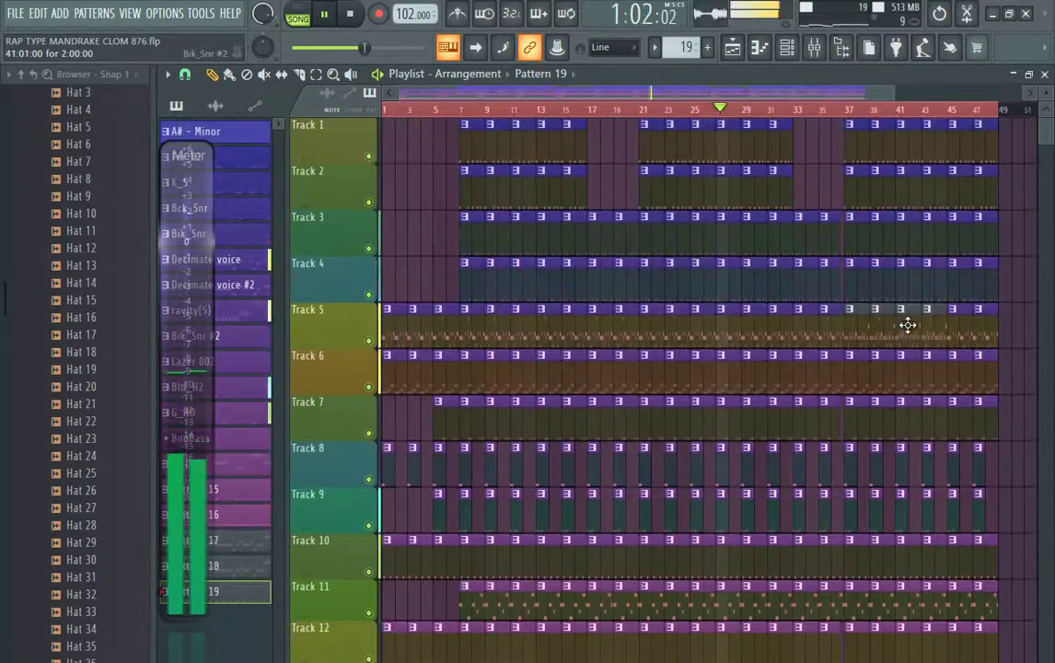
scroll(853, 332, "down", 3)
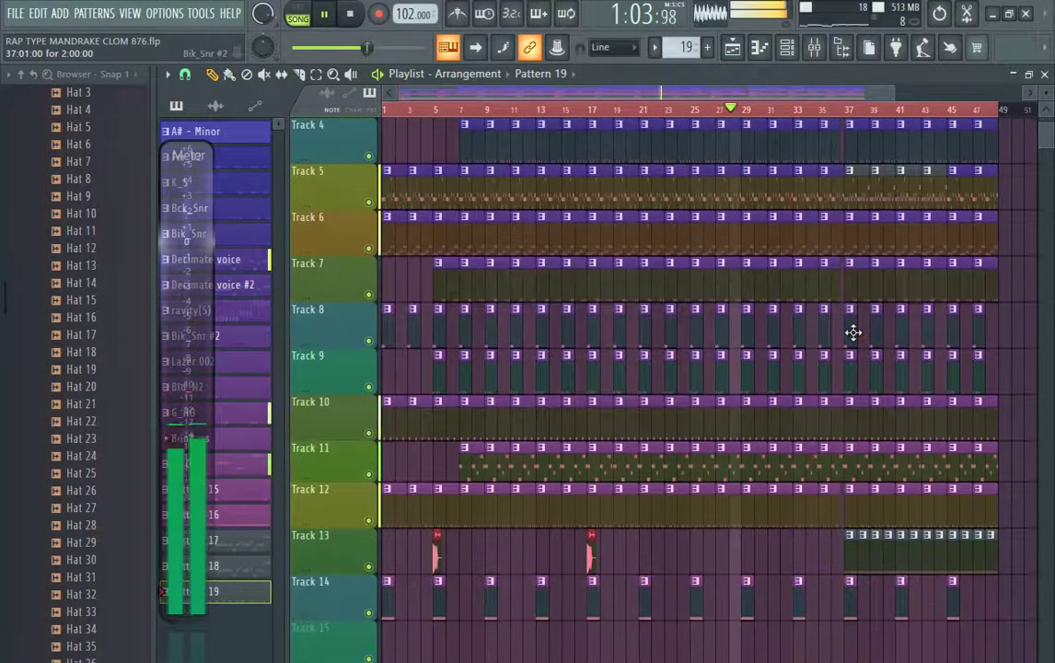
scroll(854, 331, "up", 3)
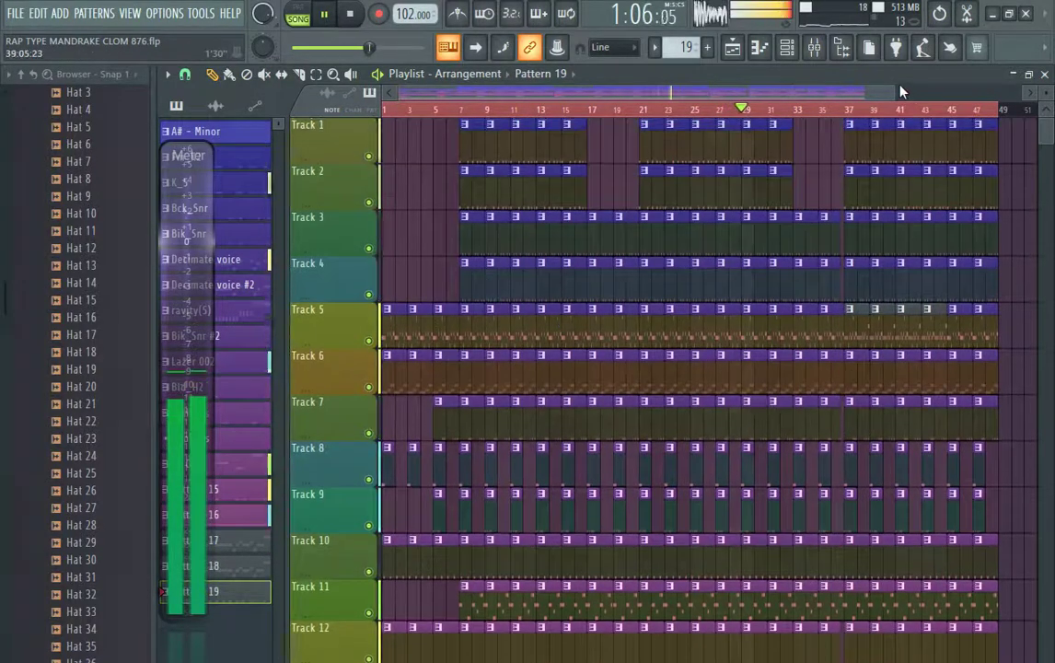
Shift the playlist view to bar 15 through the song's end and examine the tracks' clips and automation leading to bar 37.
left_click_drag(895, 91, 914, 109)
scroll(832, 467, "down", 8)
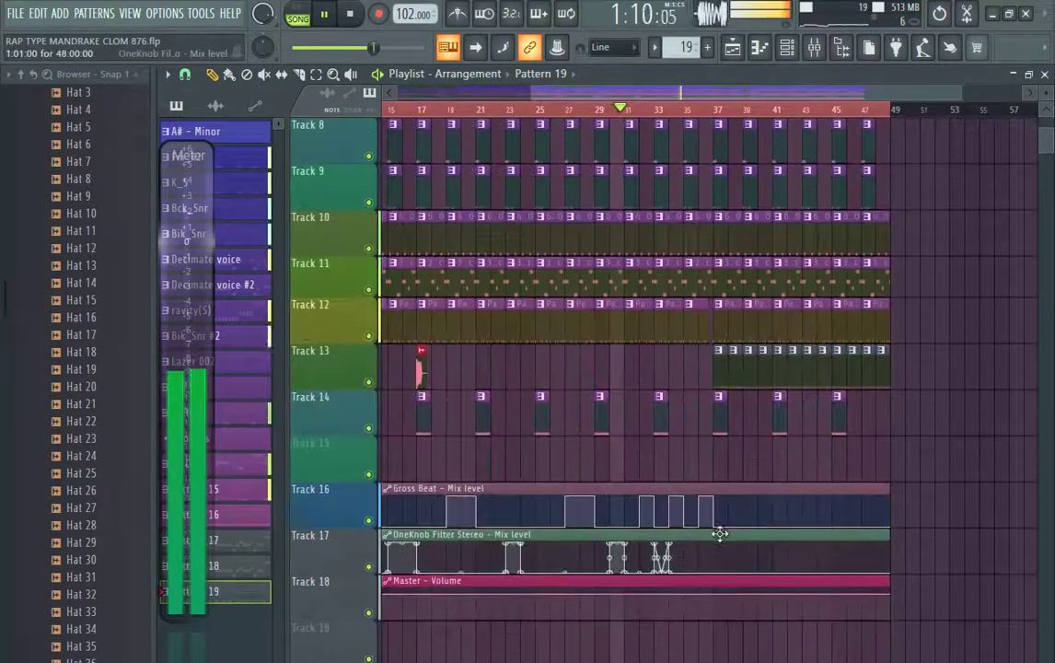
scroll(978, 424, "up", 8)
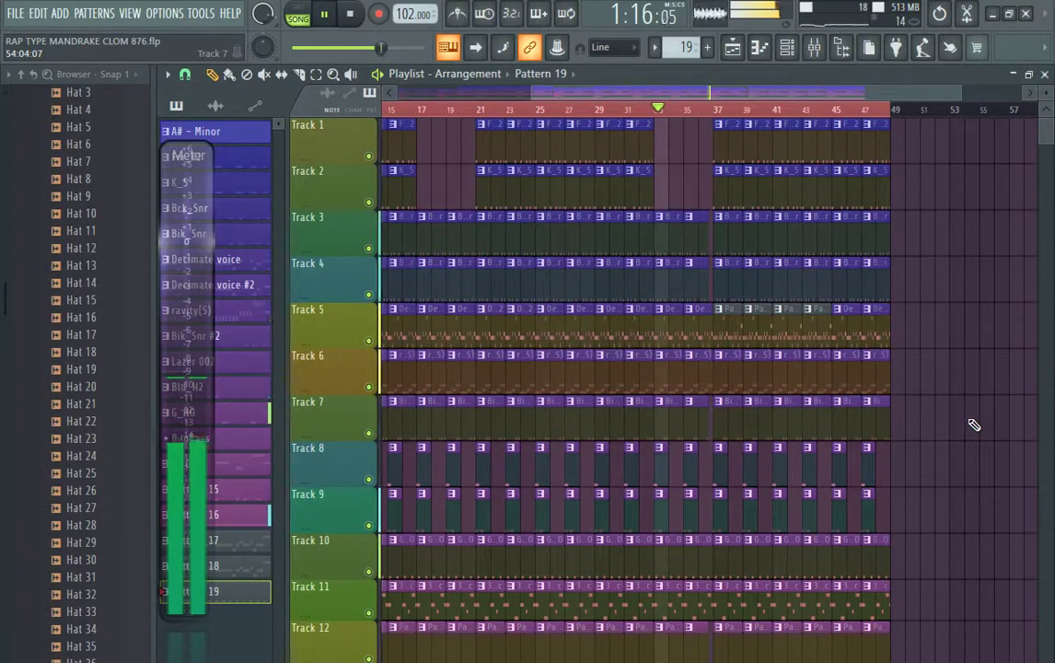
scroll(974, 425, "down", 5)
scroll(974, 428, "up", 5)
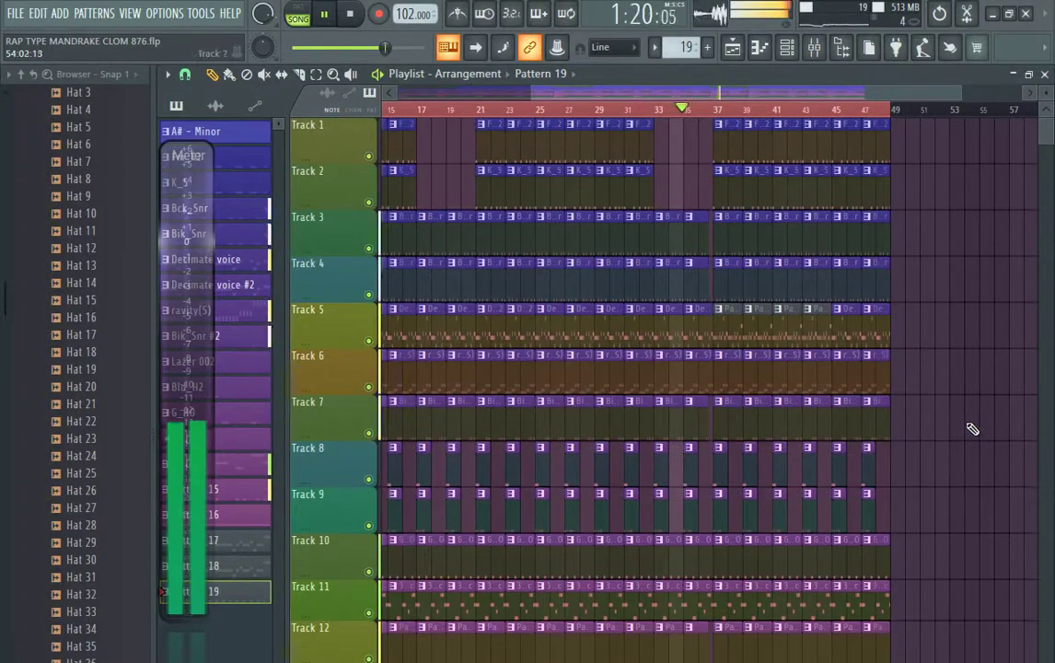
scroll(969, 426, "down", 7)
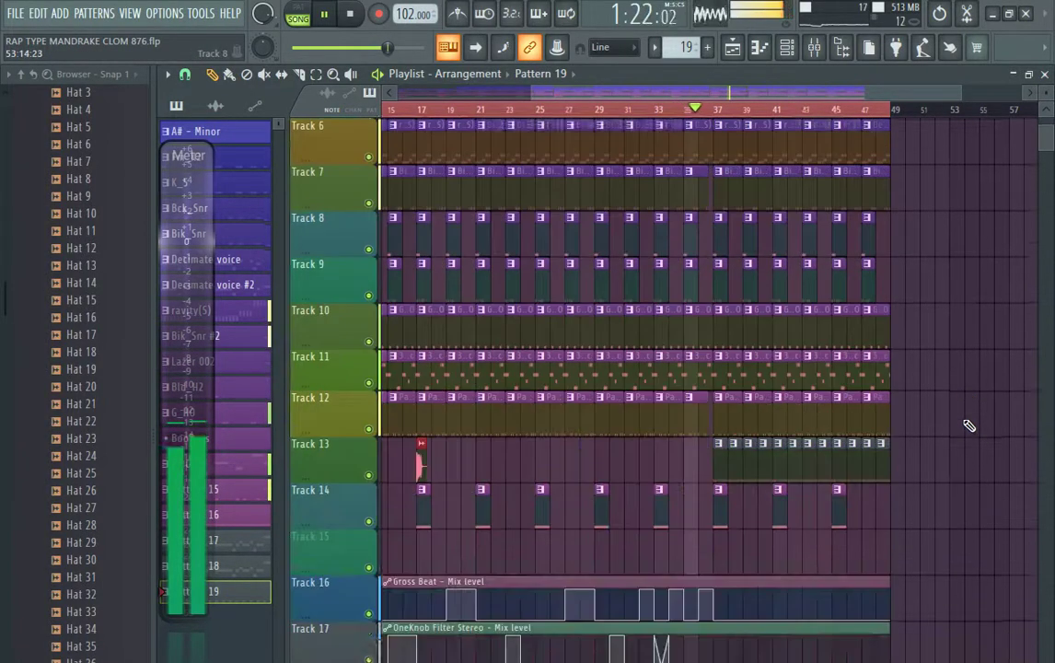
scroll(969, 426, "up", 5)
scroll(970, 425, "up", 2)
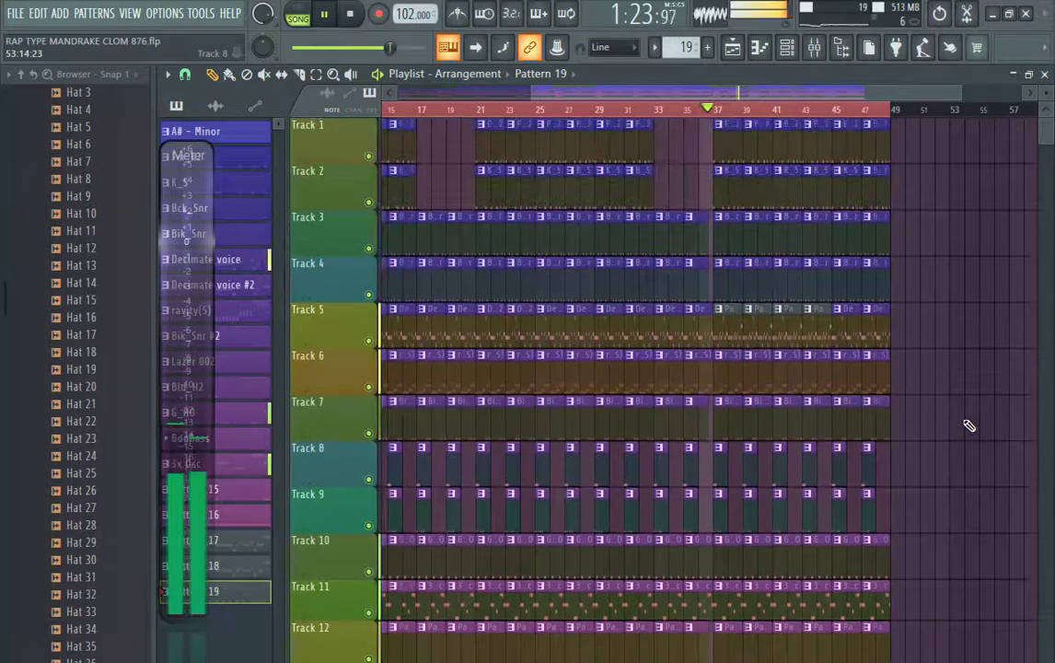
Examine the final section from bar 37, including the added pattern clips on Tracks 5 and 13.
scroll(966, 427, "down", 2)
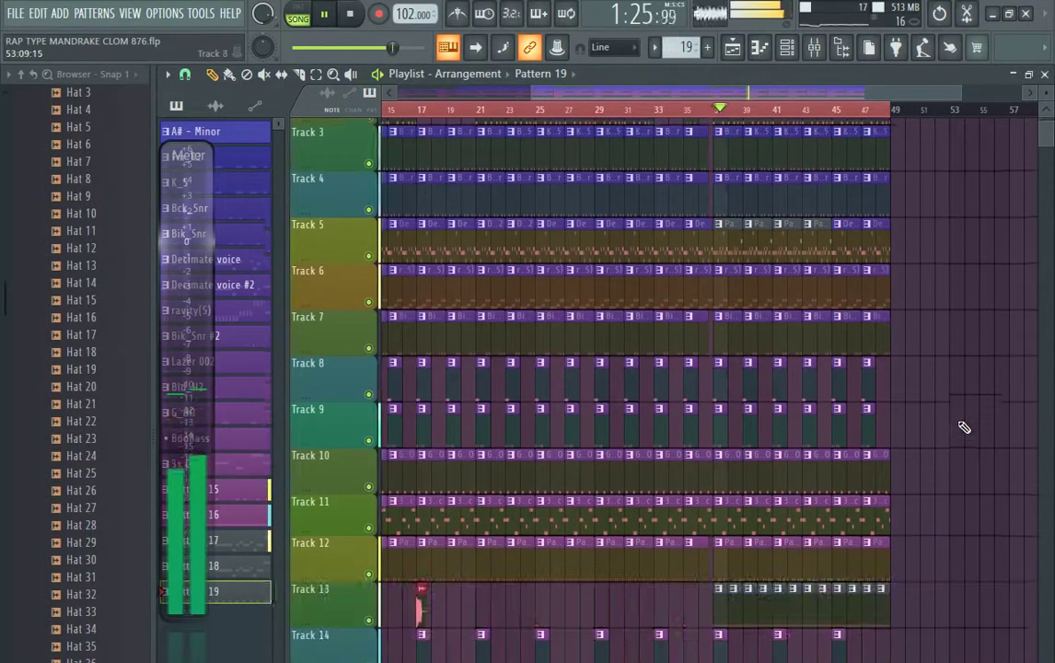
scroll(958, 426, "up", 2)
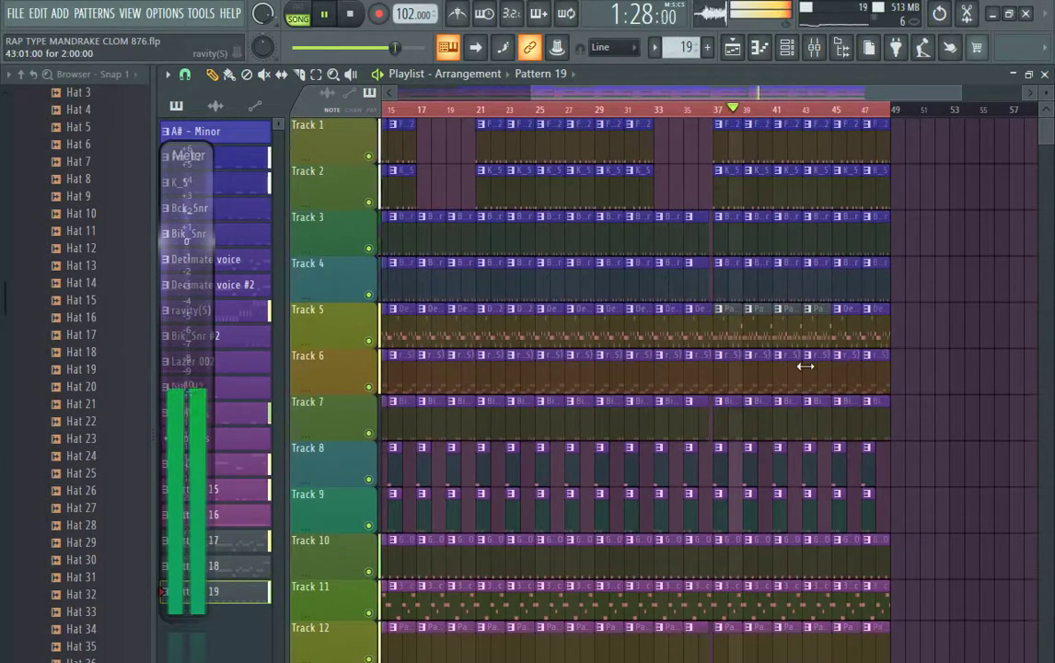
scroll(951, 468, "down", 5)
scroll(936, 472, "up", 5)
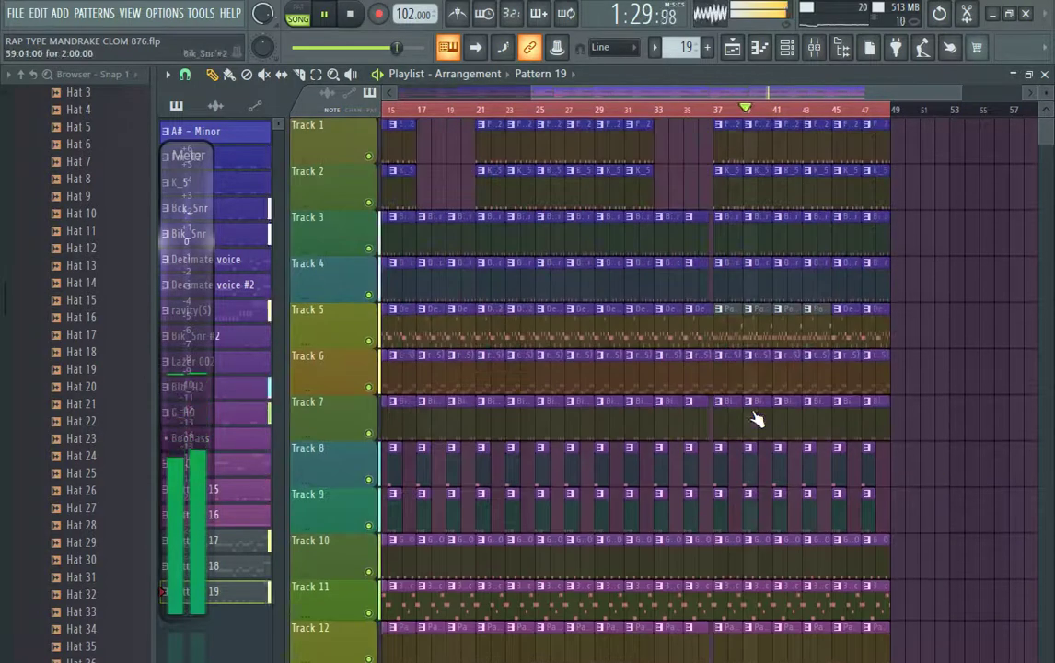
Return the playlist view to the complete arrangement from bar 1 and look over all the tracks during the final section's playback.
left_click_drag(756, 90, 451, 94)
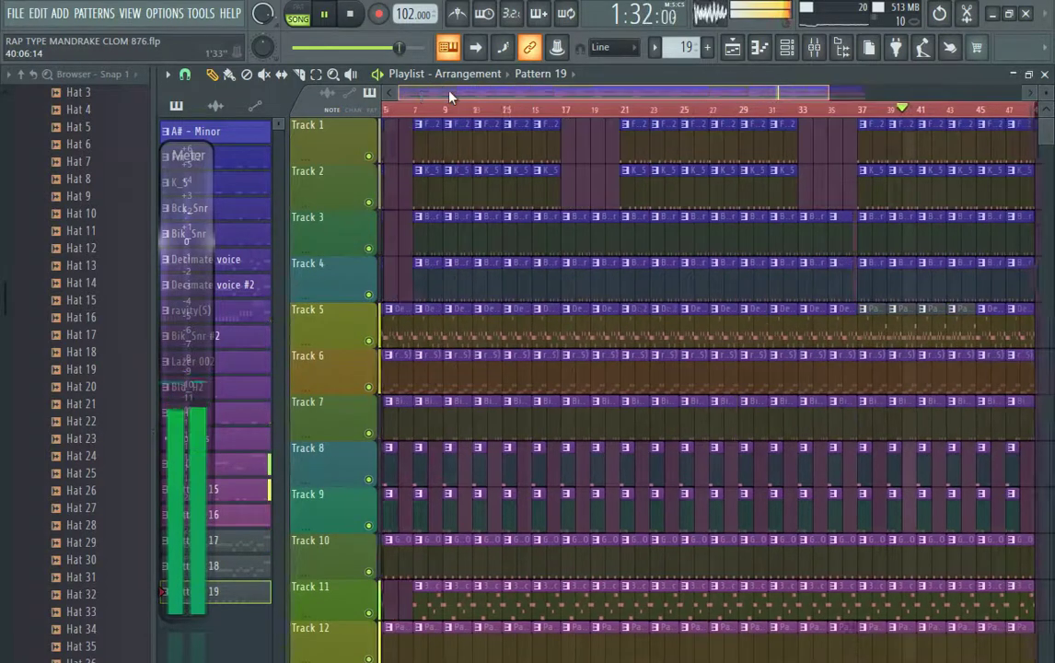
left_click_drag(828, 95, 907, 95)
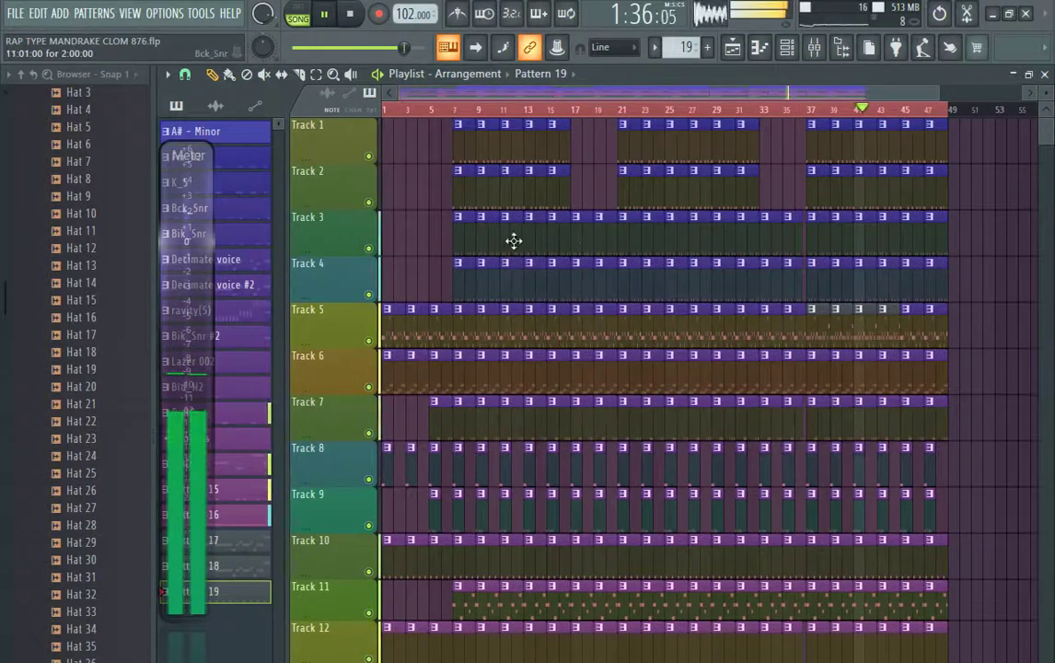
scroll(919, 285, "down", 4)
scroll(920, 287, "up", 4)
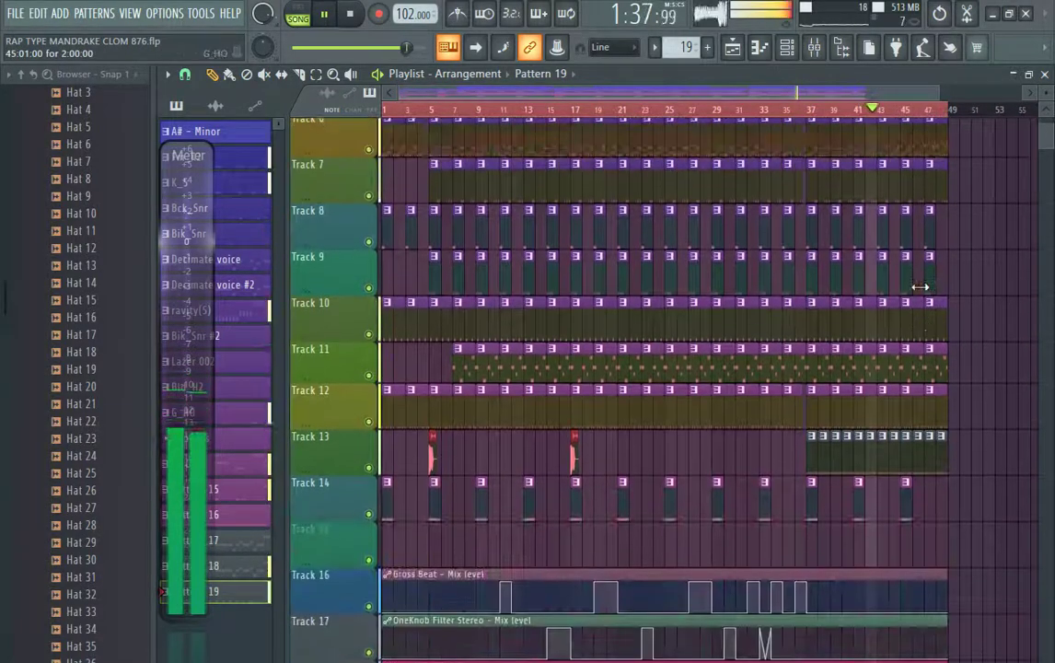